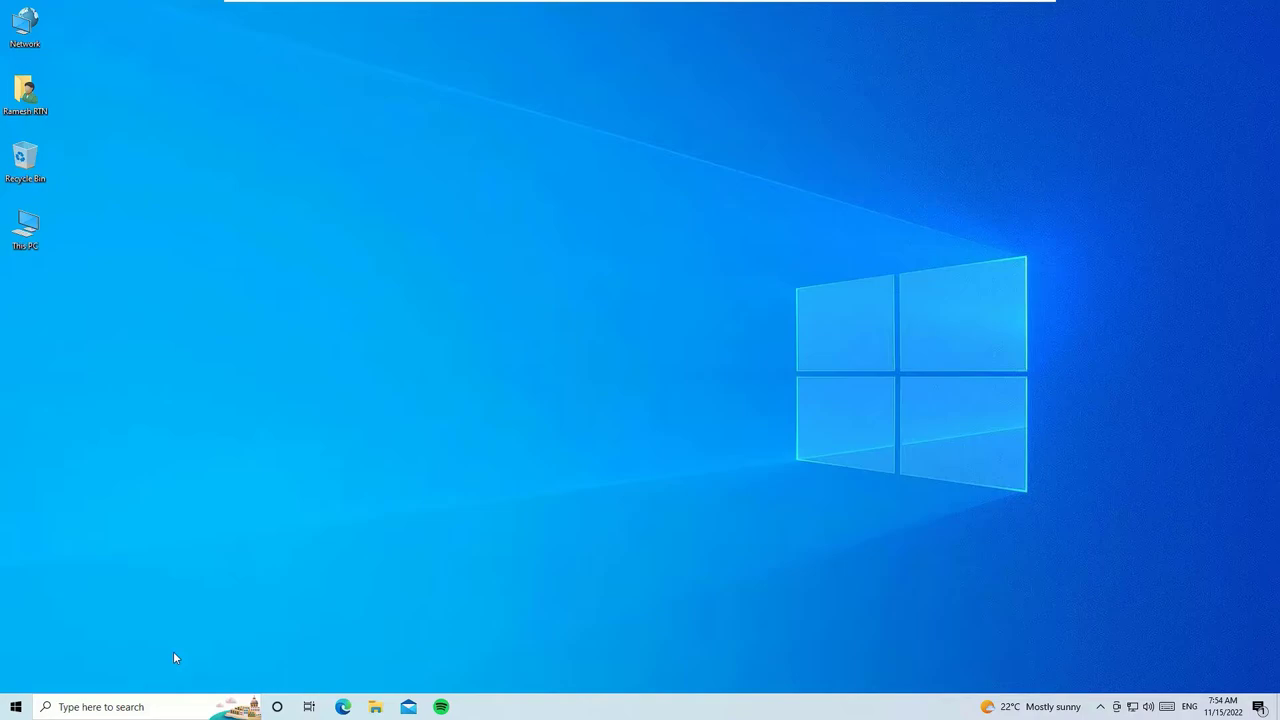
- Search Windows for "disk man" and open the tool to create and format hard disk partitions
{"action": "left_click", "coordinate": [129, 708]}
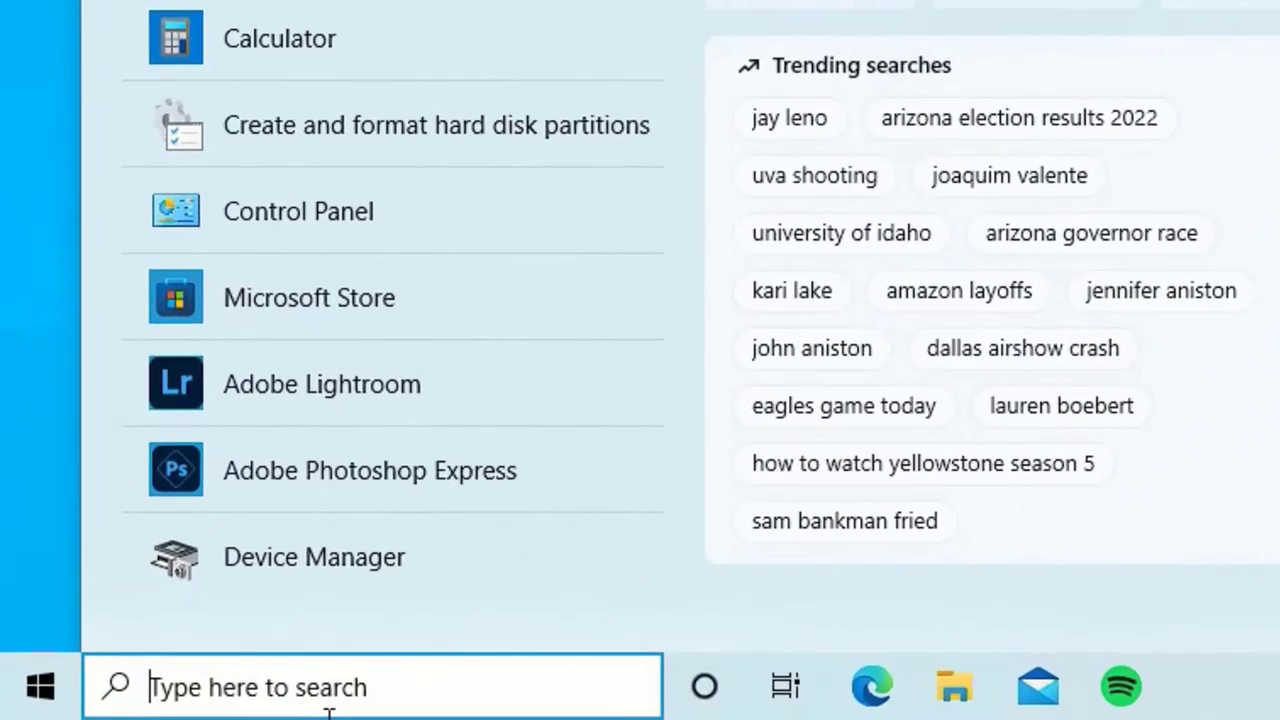
{"action": "type", "text": "disk man"}
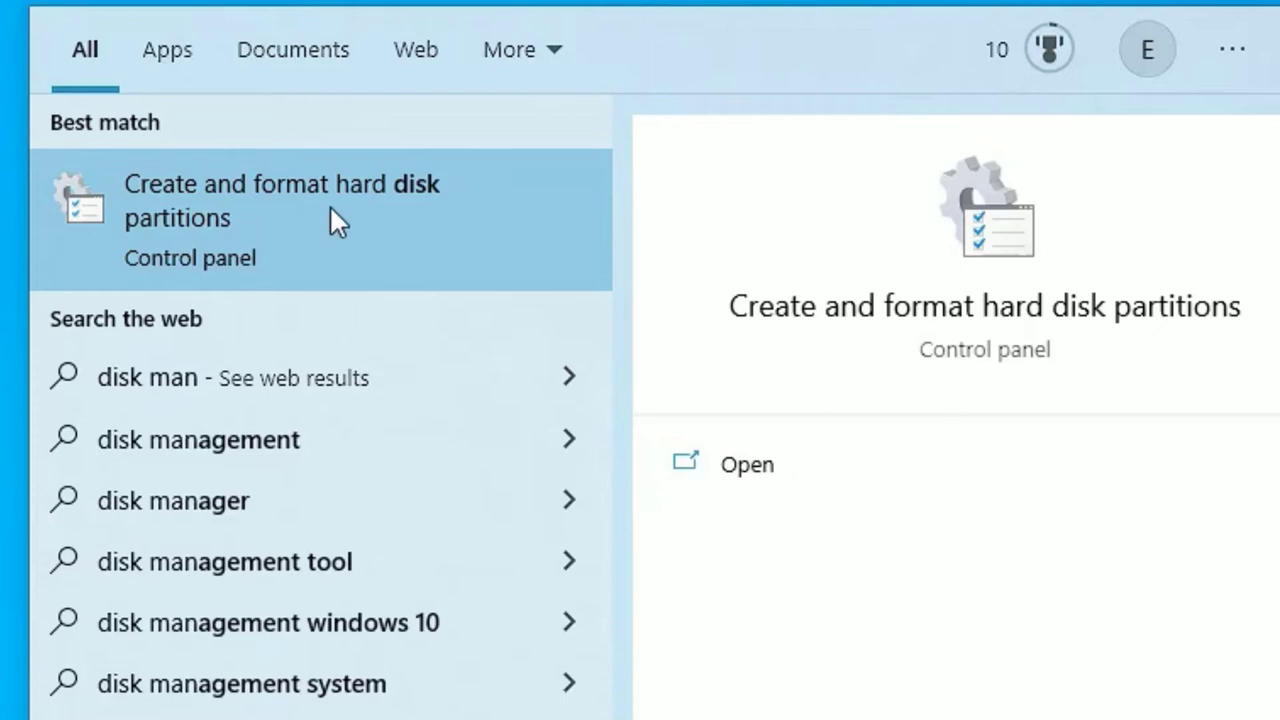
{"action": "left_click", "coordinate": [182, 221]}
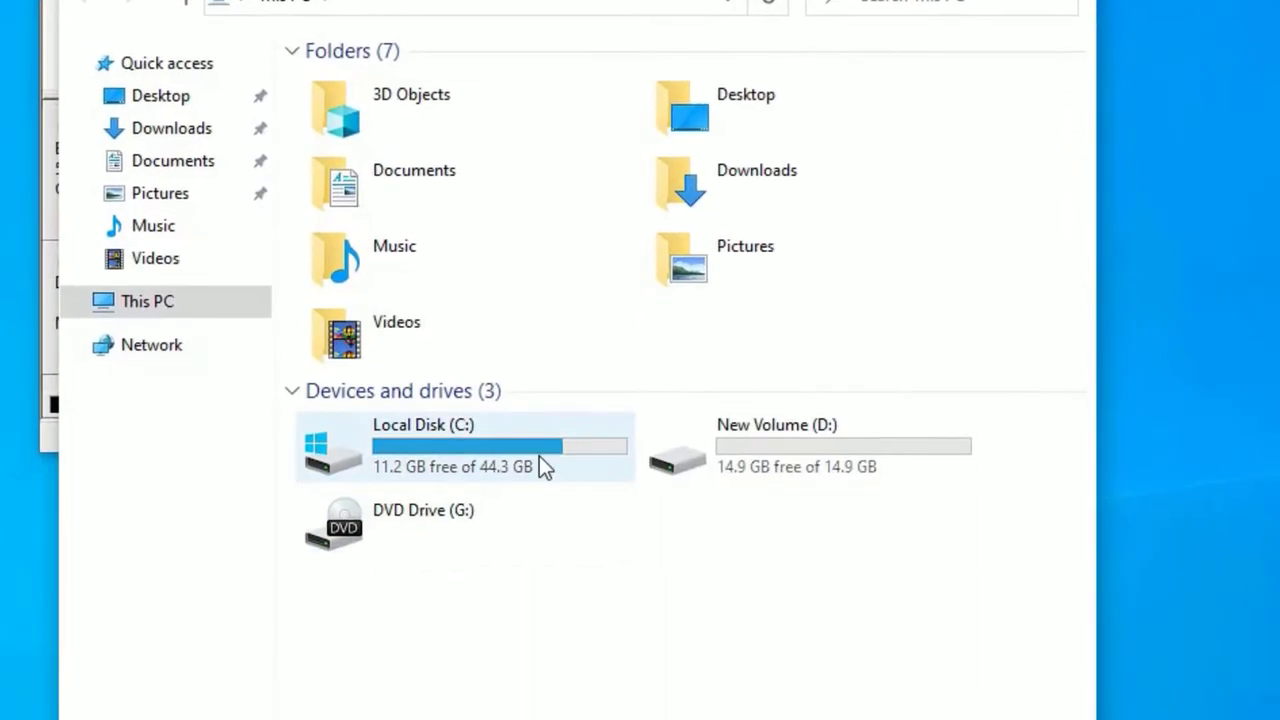
- Compare the free space and total size of Local Disk (C:) and New Volume (D:) in This PC
{"action": "left_click", "coordinate": [539, 456]}
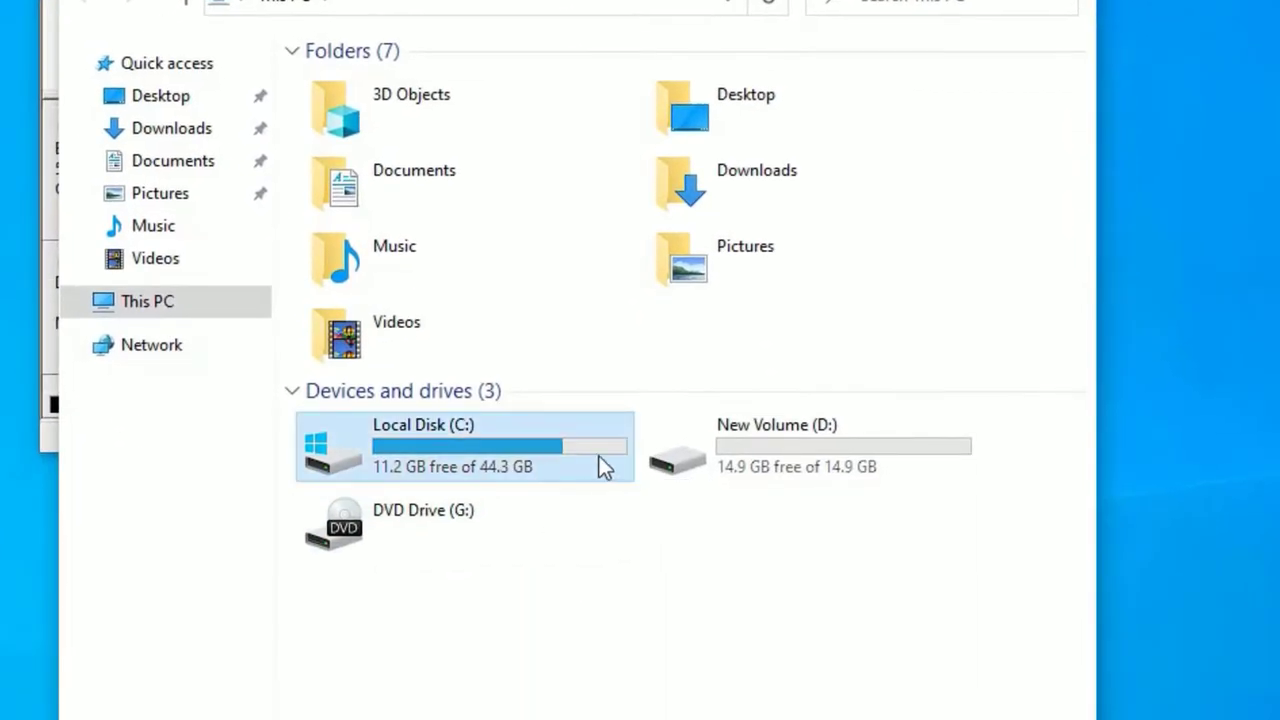
{"action": "left_click", "coordinate": [741, 445]}
{"action": "left_click", "coordinate": [455, 472]}
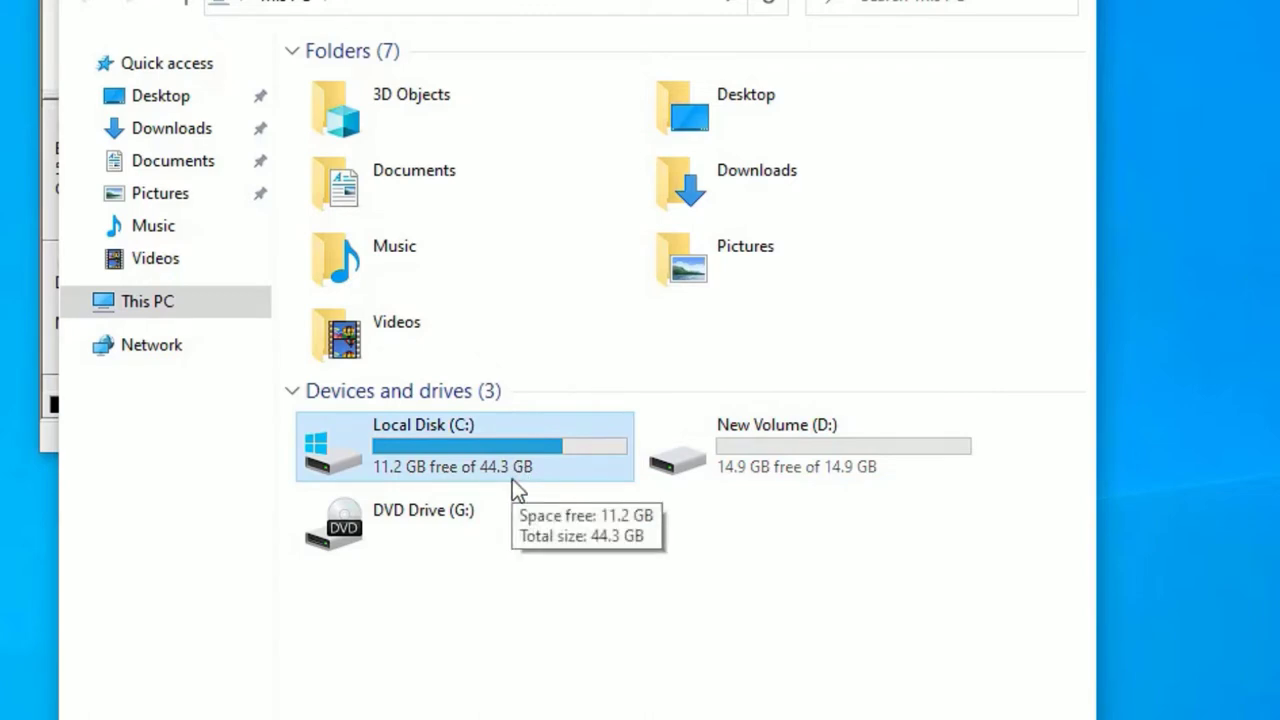
{"action": "left_click", "coordinate": [753, 462]}
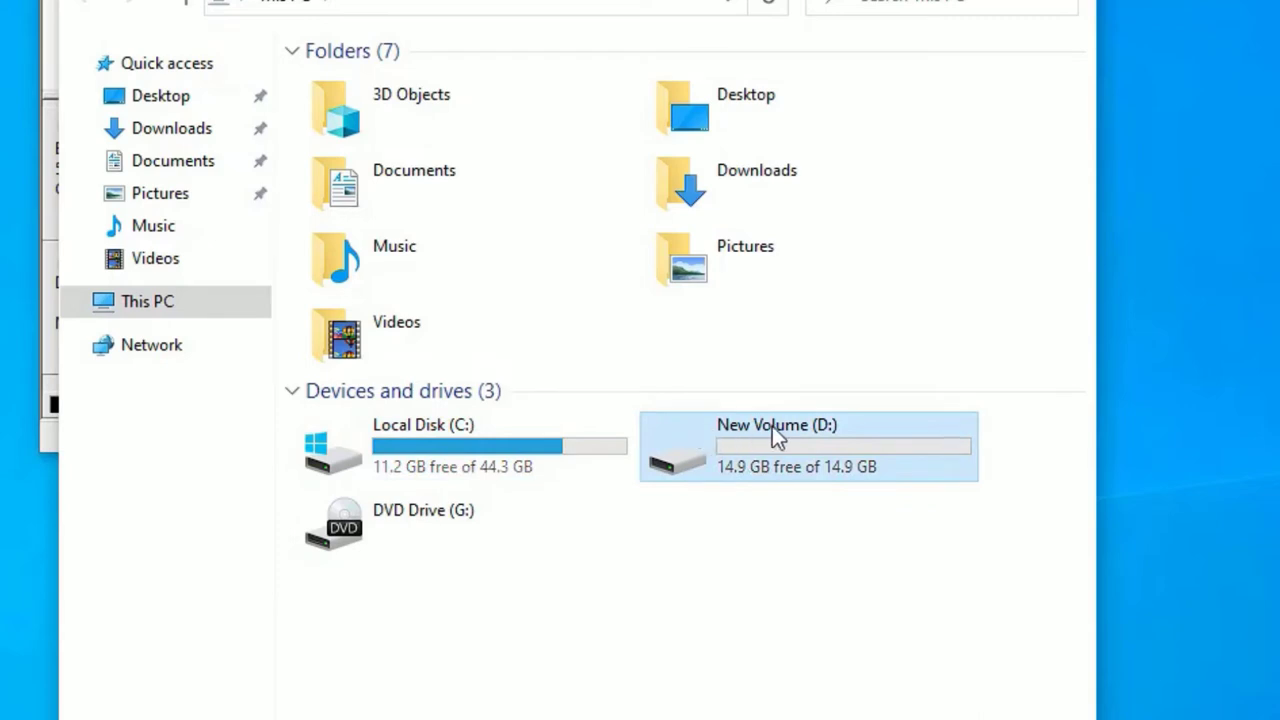
{"action": "left_click", "coordinate": [731, 488]}
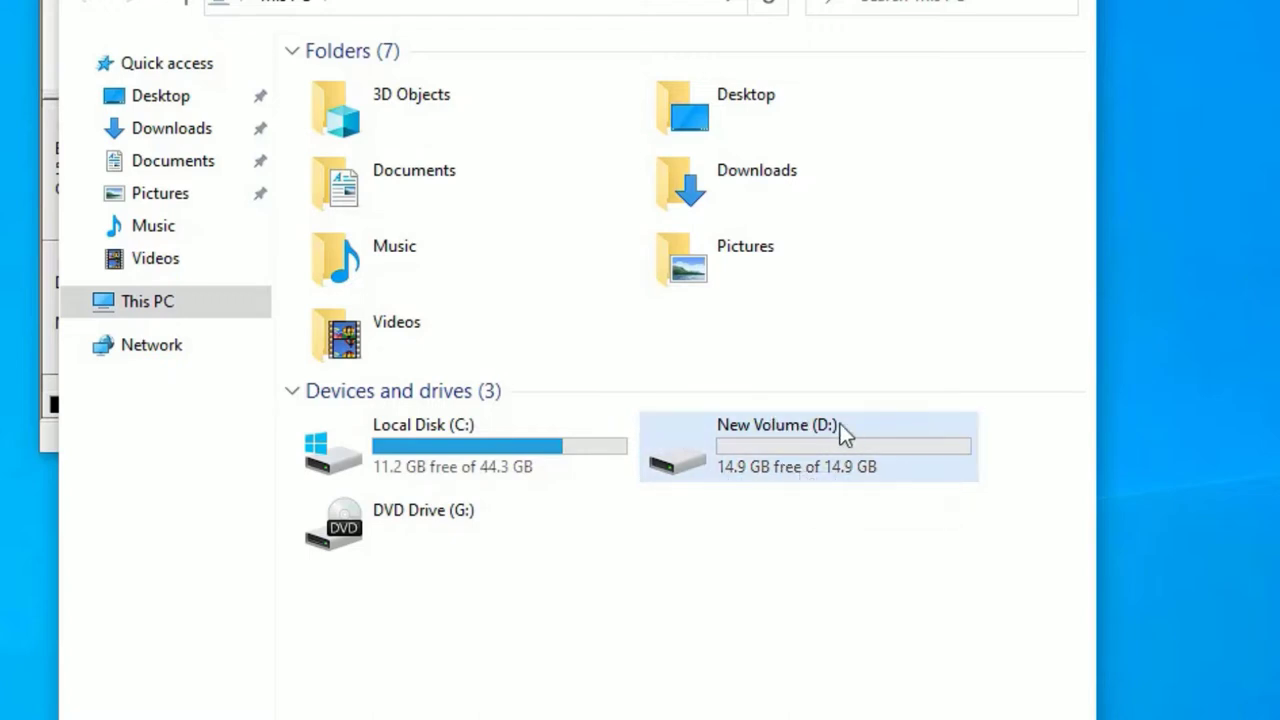
- Examine the C: and New Volume (D:) partitions on Disk 0 in Disk Management
{"action": "left_click", "coordinate": [477, 450]}
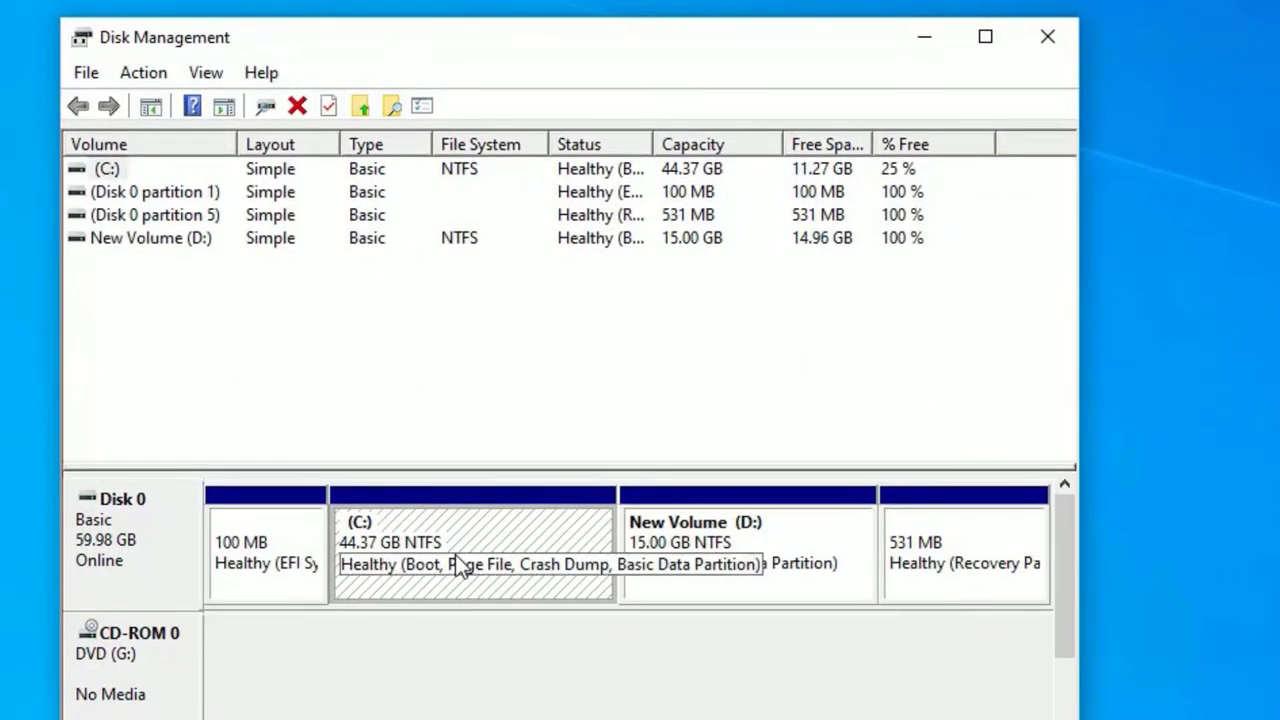
{"action": "left_click", "coordinate": [784, 594]}
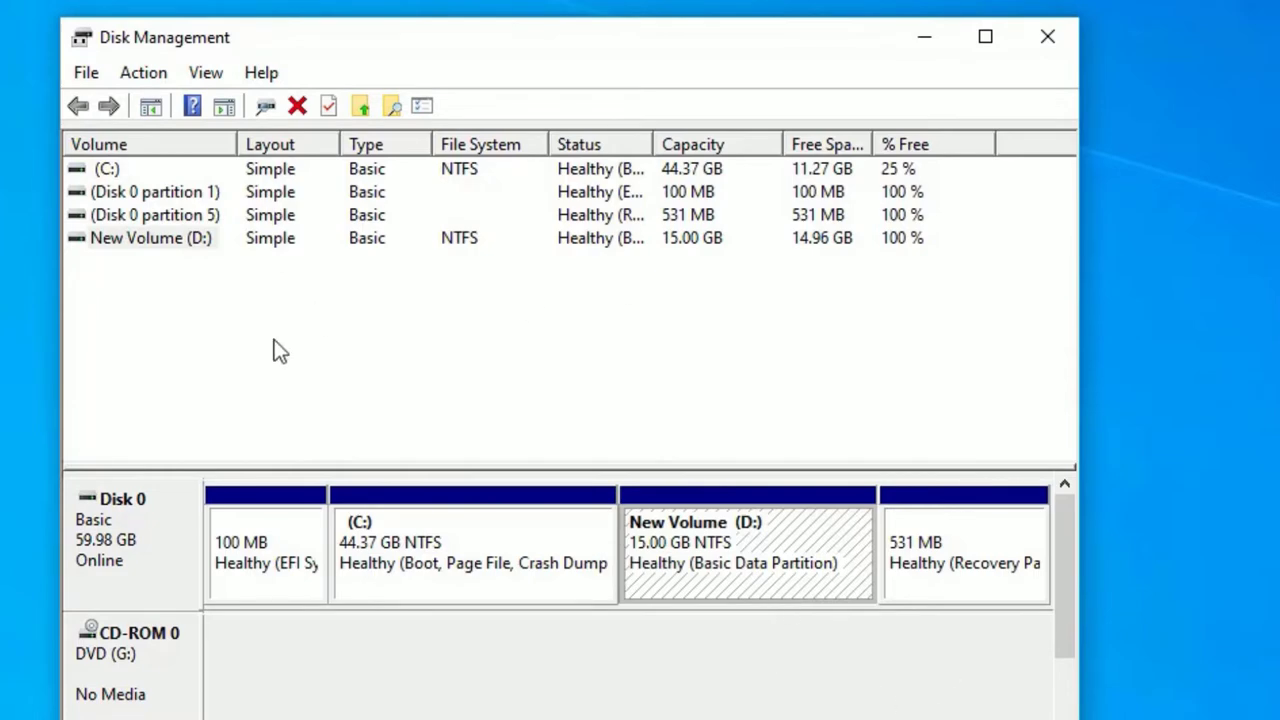
{"action": "left_click", "coordinate": [705, 568]}
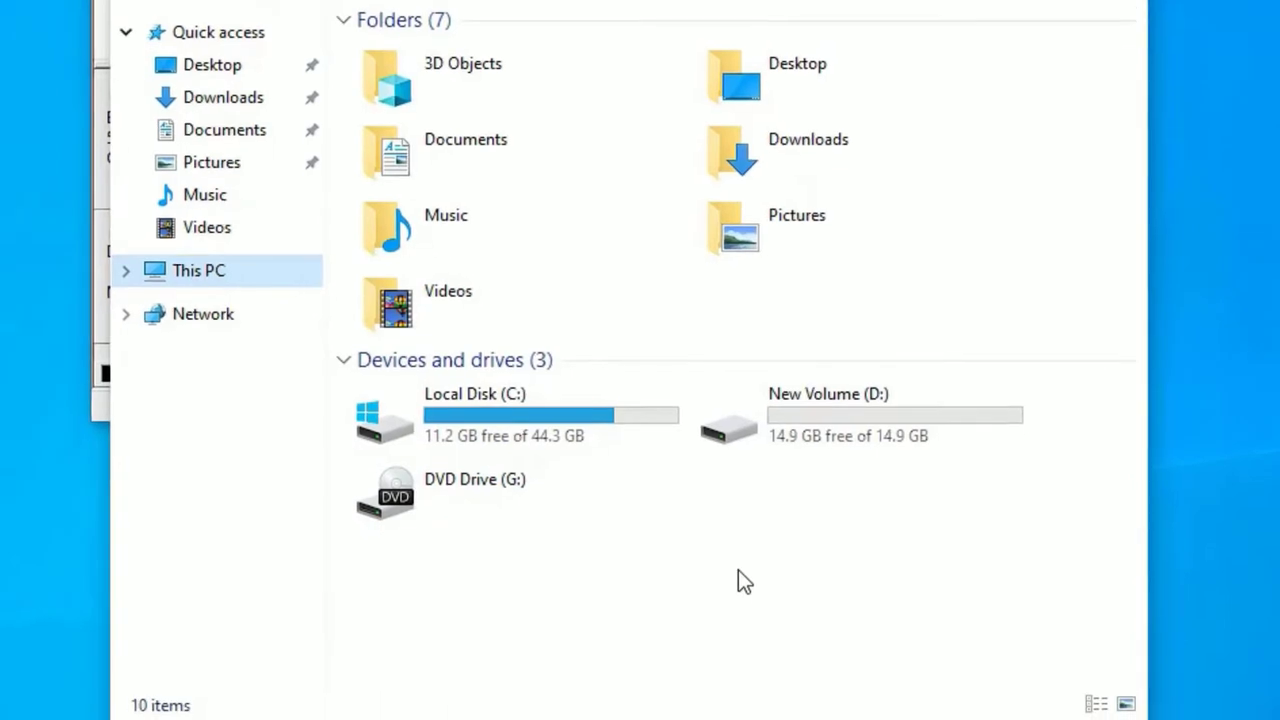
- Inspect the New Volume (D:) drive and its contents in This PC
{"action": "left_click", "coordinate": [738, 580]}
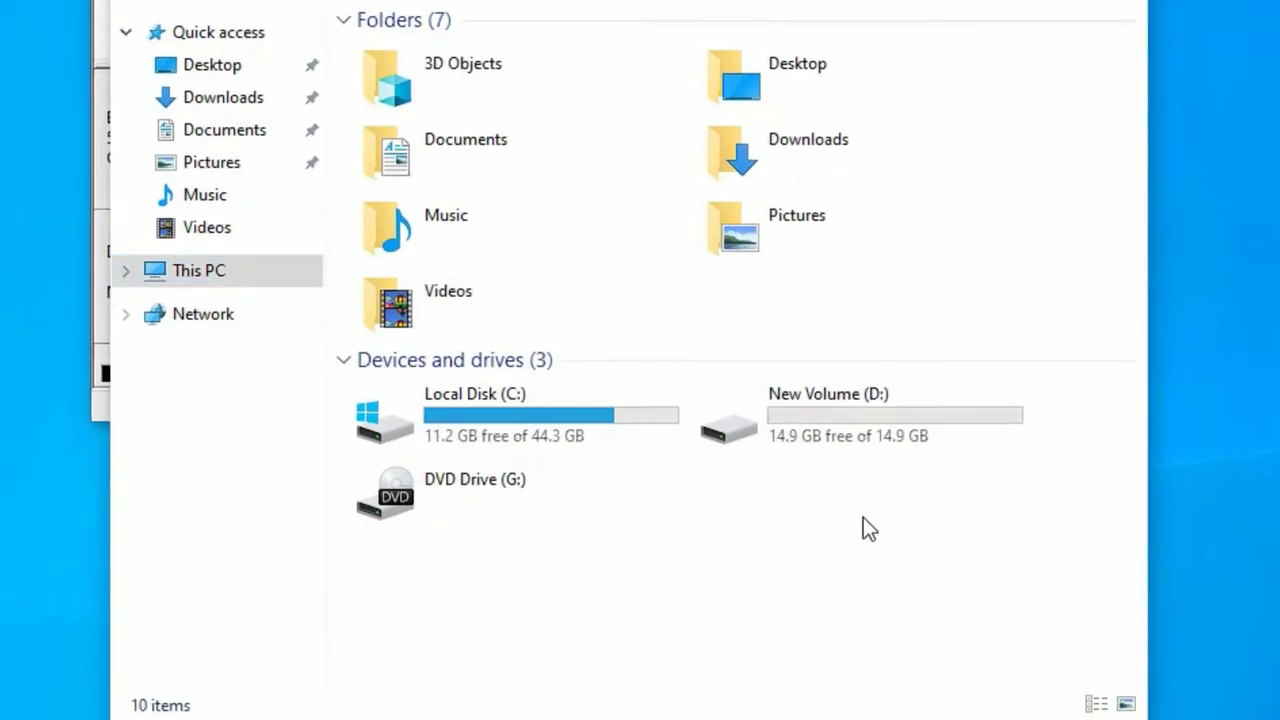
{"action": "left_click", "coordinate": [766, 445]}
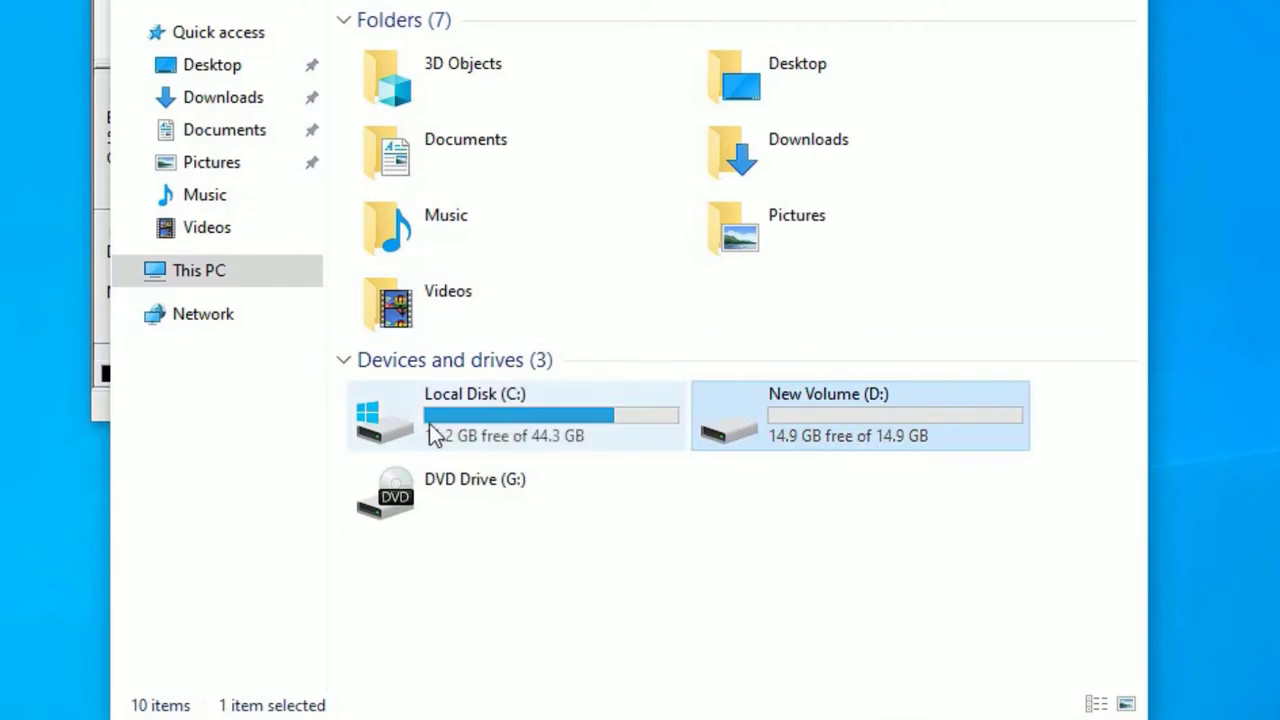
{"action": "left_click", "coordinate": [820, 537]}
{"action": "double_click", "coordinate": [829, 443]}
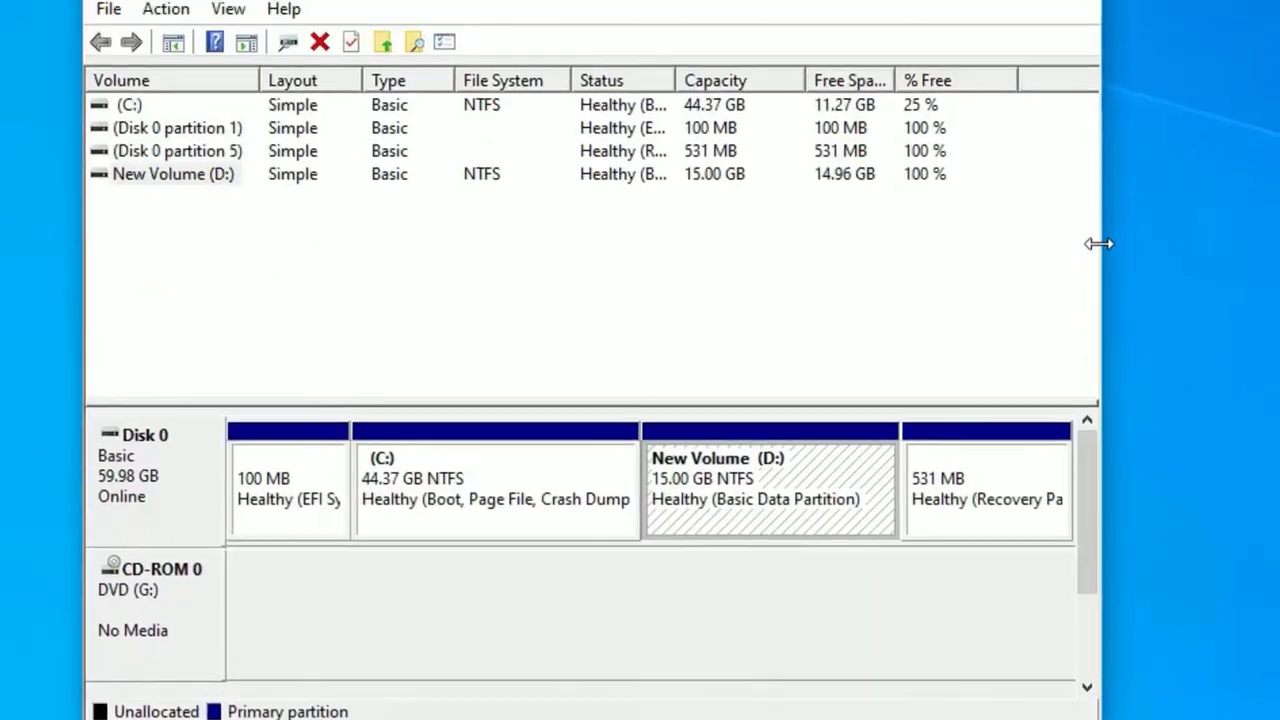
- Start shrinking the New Volume (D:) partition in Disk Management, ready to enter the amount of space
{"action": "right_click", "coordinate": [717, 554]}
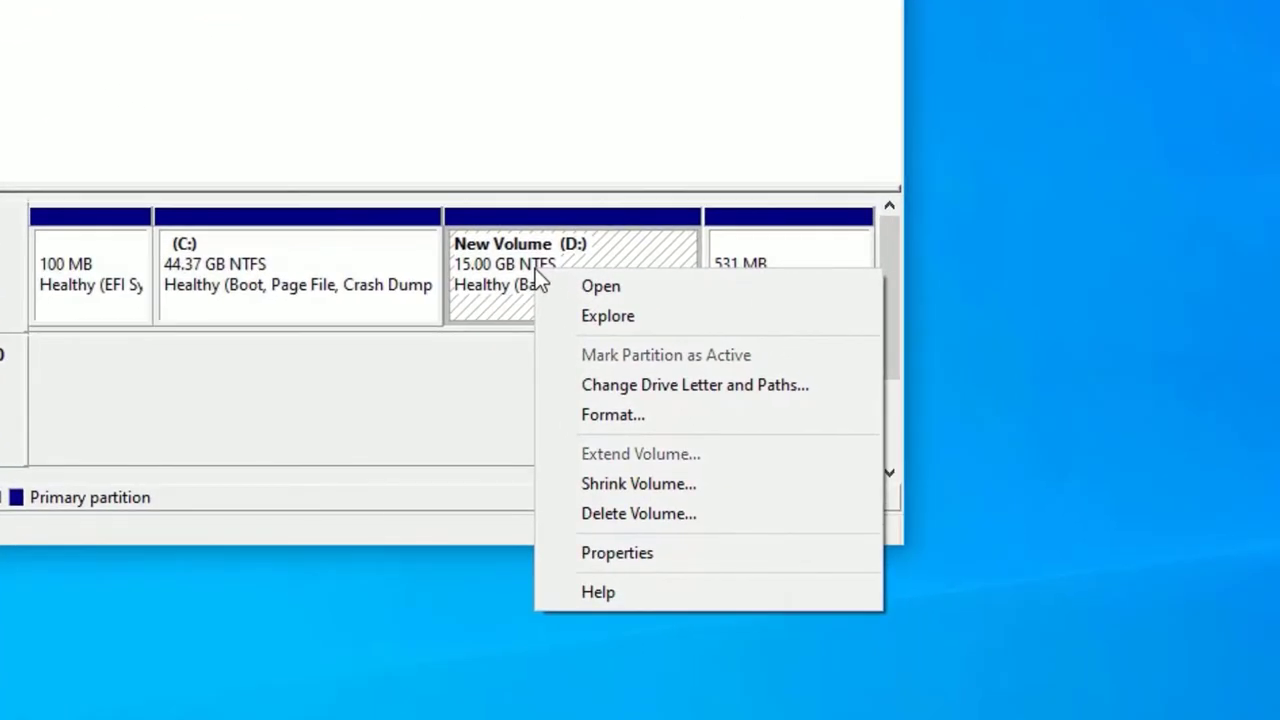
{"action": "left_click", "coordinate": [760, 527]}
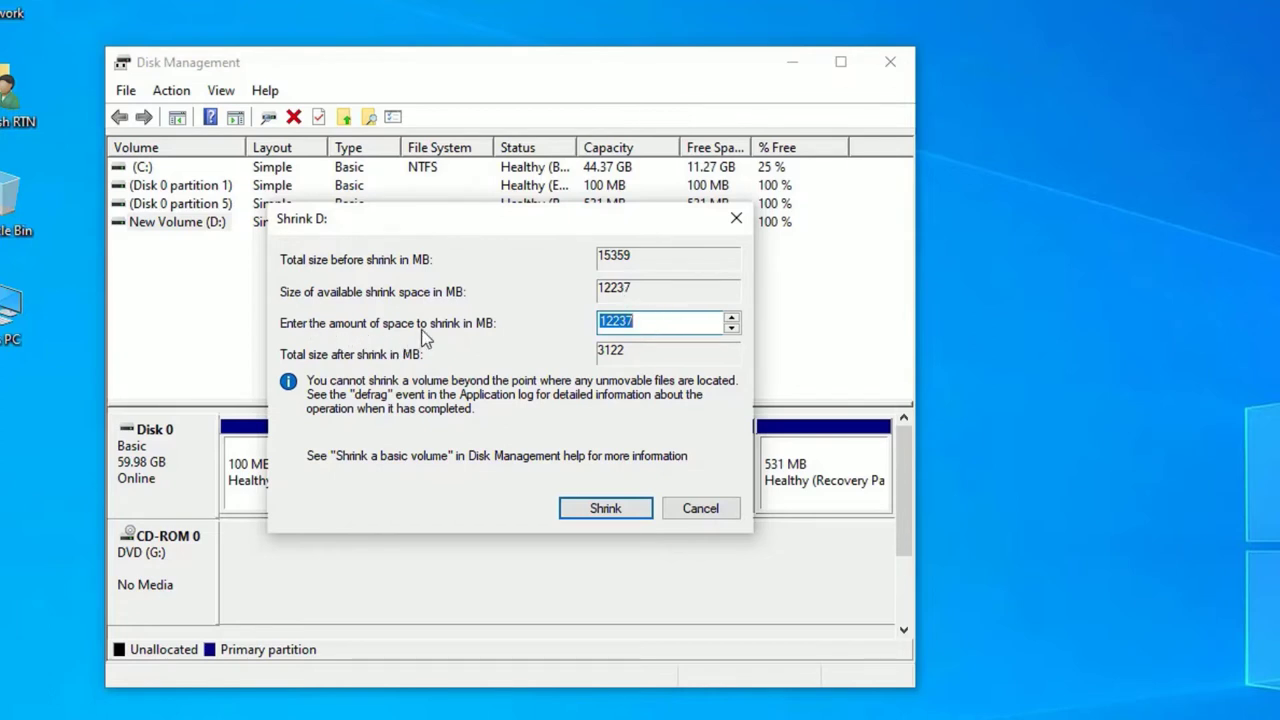
{"action": "left_click", "coordinate": [653, 328]}
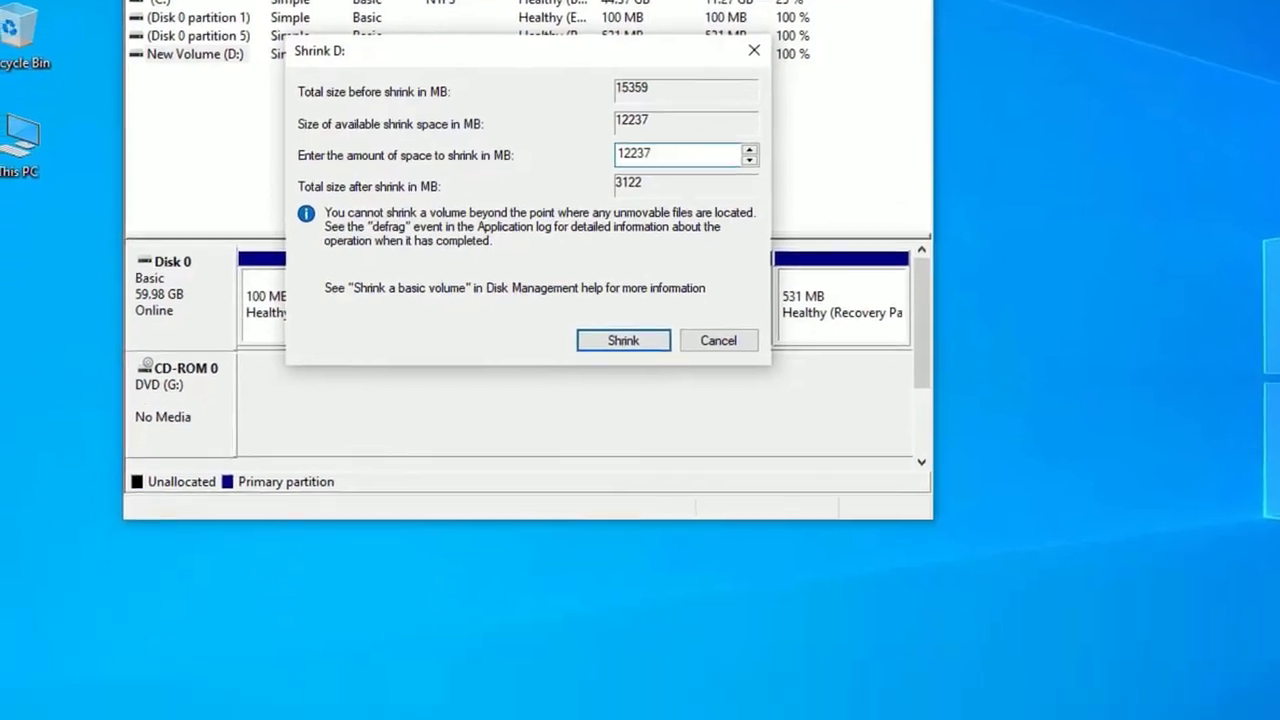
- Open Calculator and multiply 10 by 1024 to convert 10 GB to megabytes
{"action": "left_click", "coordinate": [189, 705]}
{"action": "type", "text": "ca"}
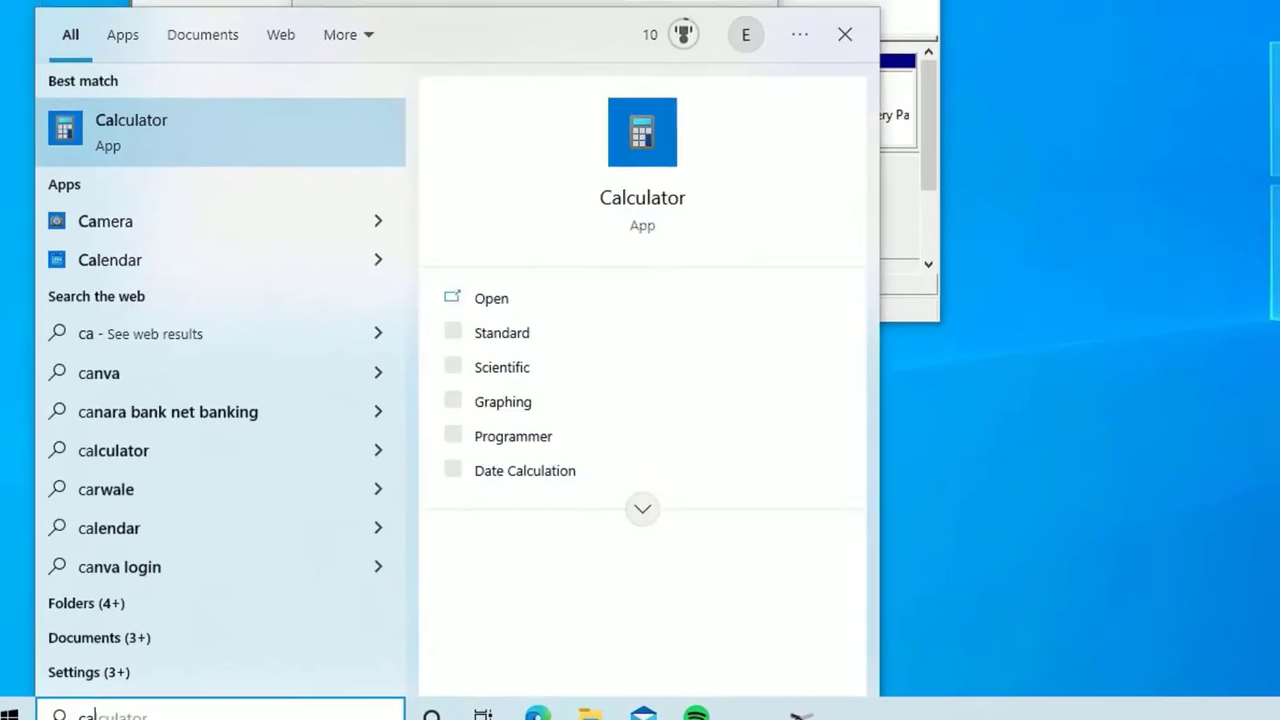
{"action": "key", "text": "Return"}
{"action": "left_click", "coordinate": [906, 533]}
{"action": "left_click", "coordinate": [968, 591]}
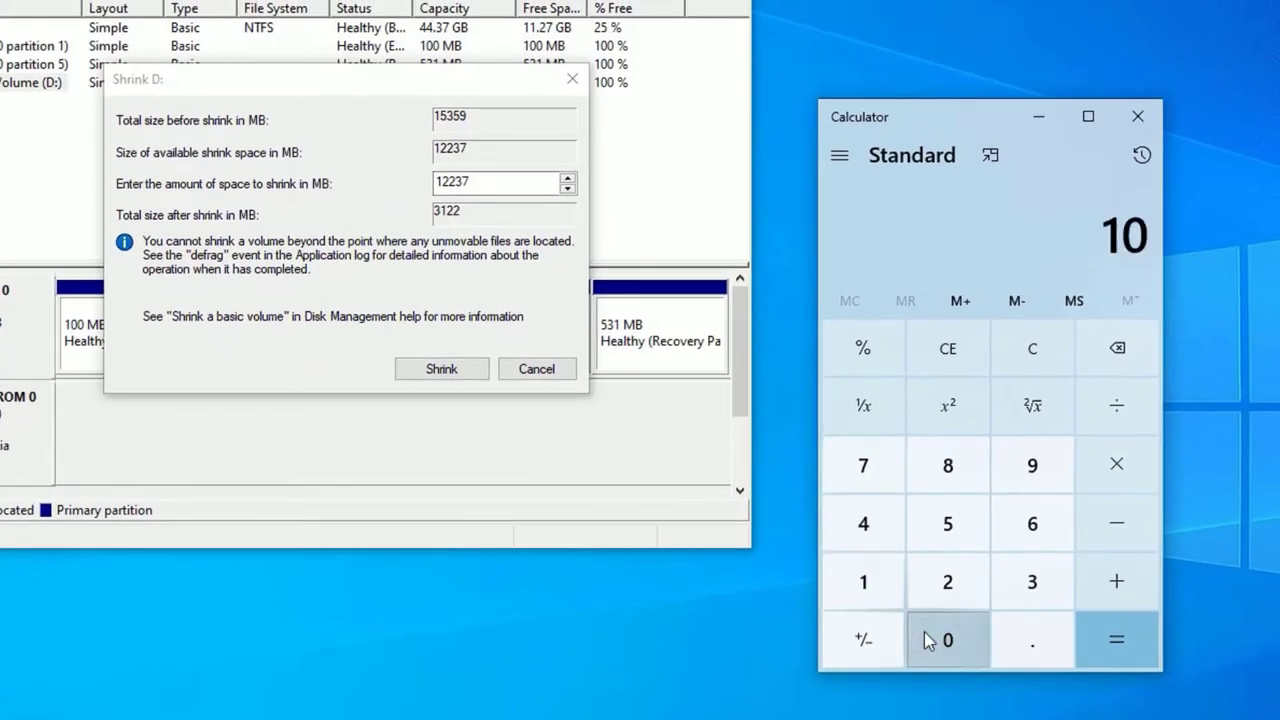
{"action": "left_click", "coordinate": [1134, 435]}
{"action": "left_click", "coordinate": [857, 580]}
{"action": "left_click", "coordinate": [922, 641]}
{"action": "left_click", "coordinate": [931, 580]}
{"action": "left_click", "coordinate": [865, 523]}
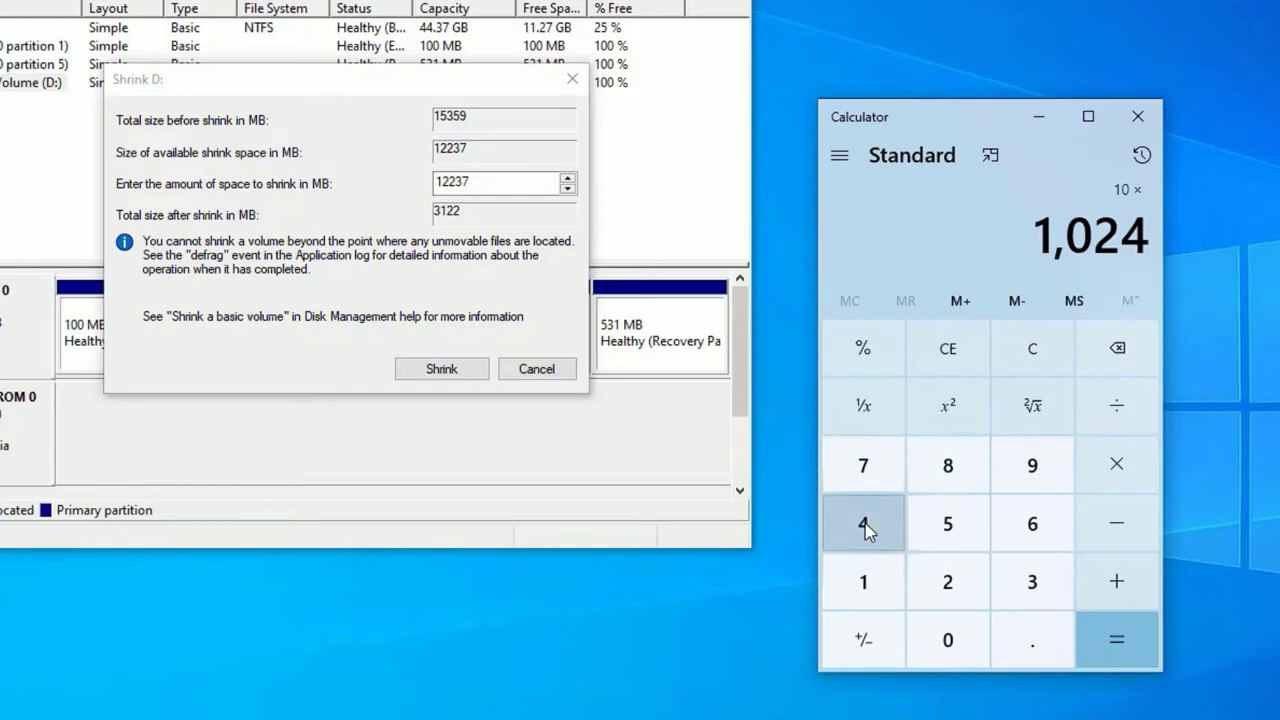
{"action": "key", "text": "Return"}
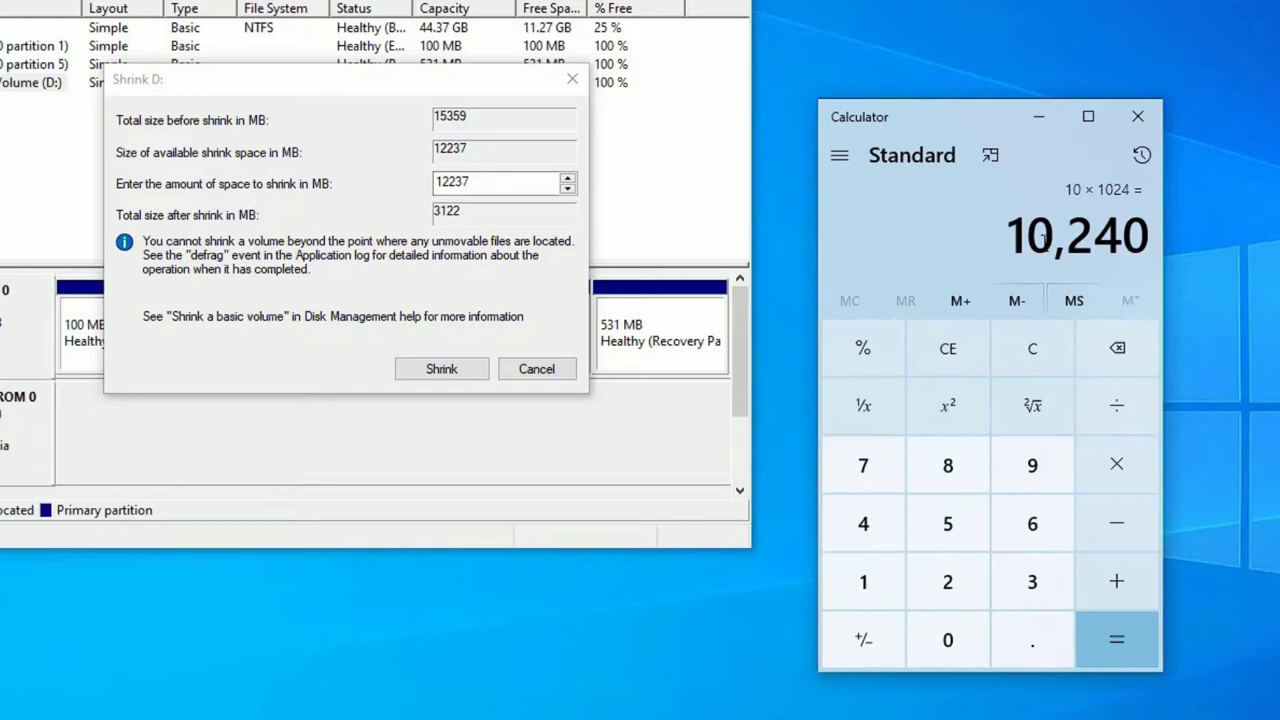
- Set the amount of space to shrink on D: to 10240 MB and shrink the volume
{"action": "left_click", "coordinate": [393, 168]}
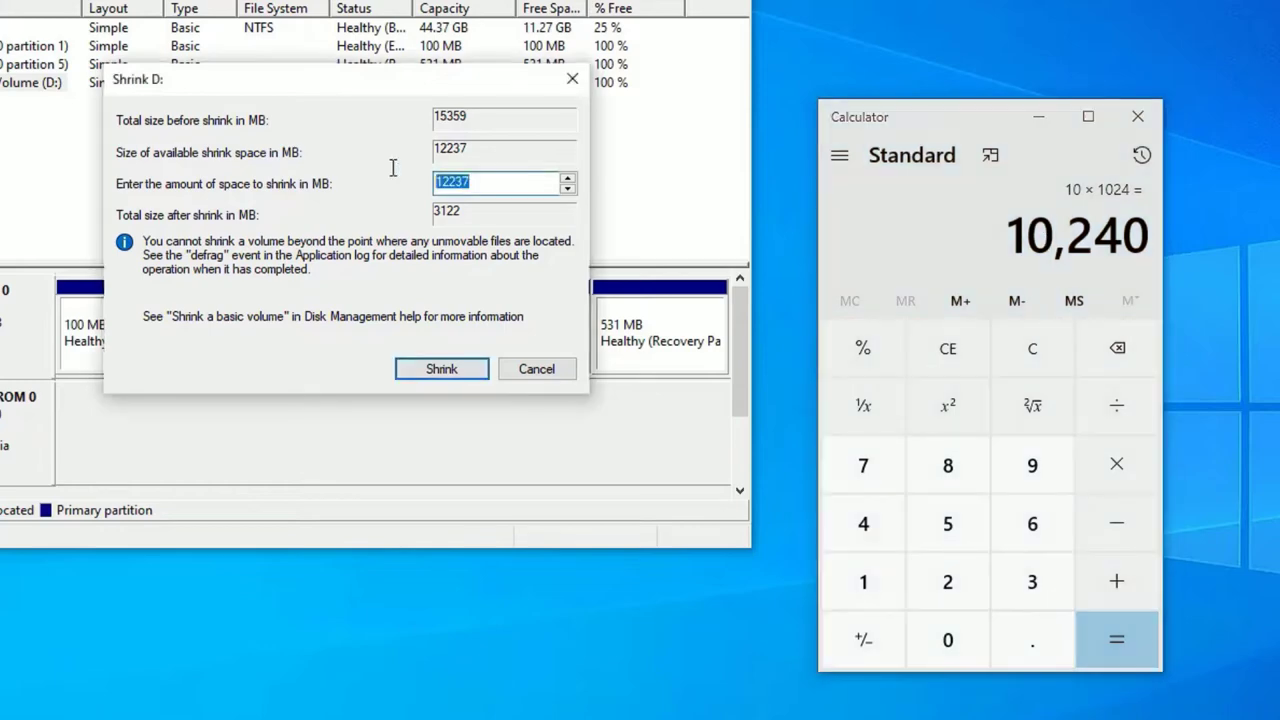
{"action": "type", "text": "10240"}
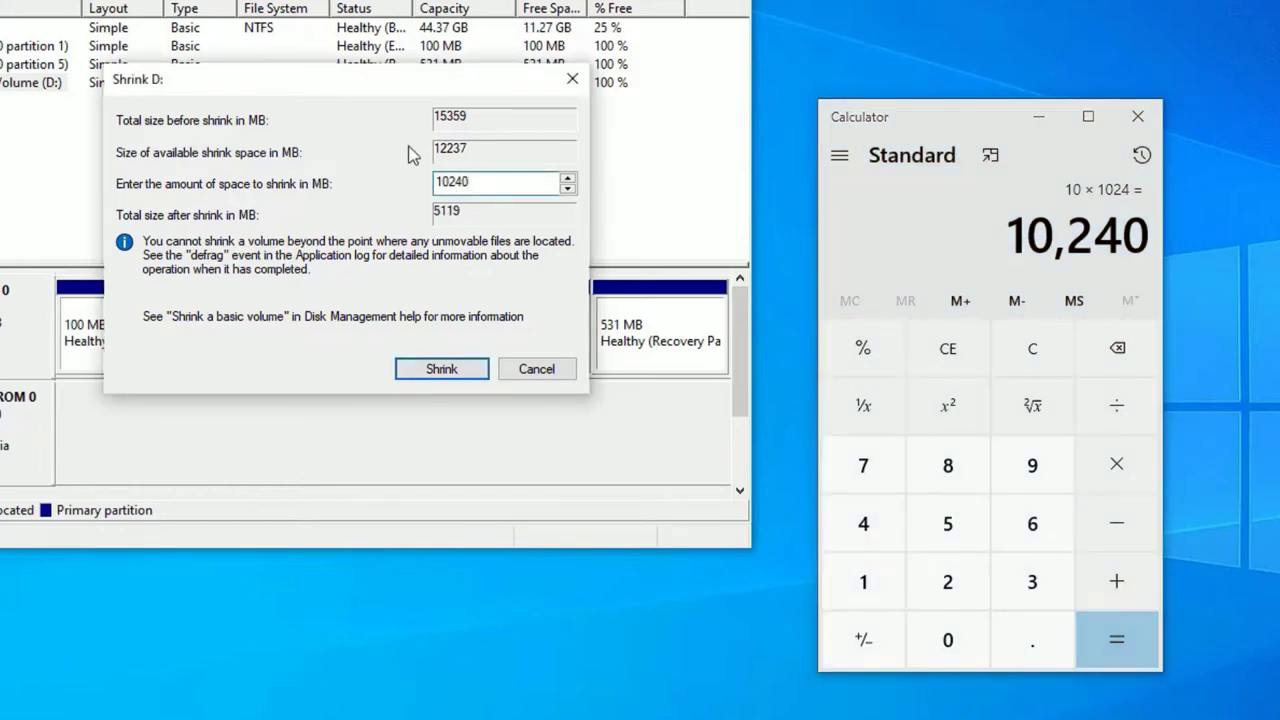
{"action": "left_click", "coordinate": [442, 370]}
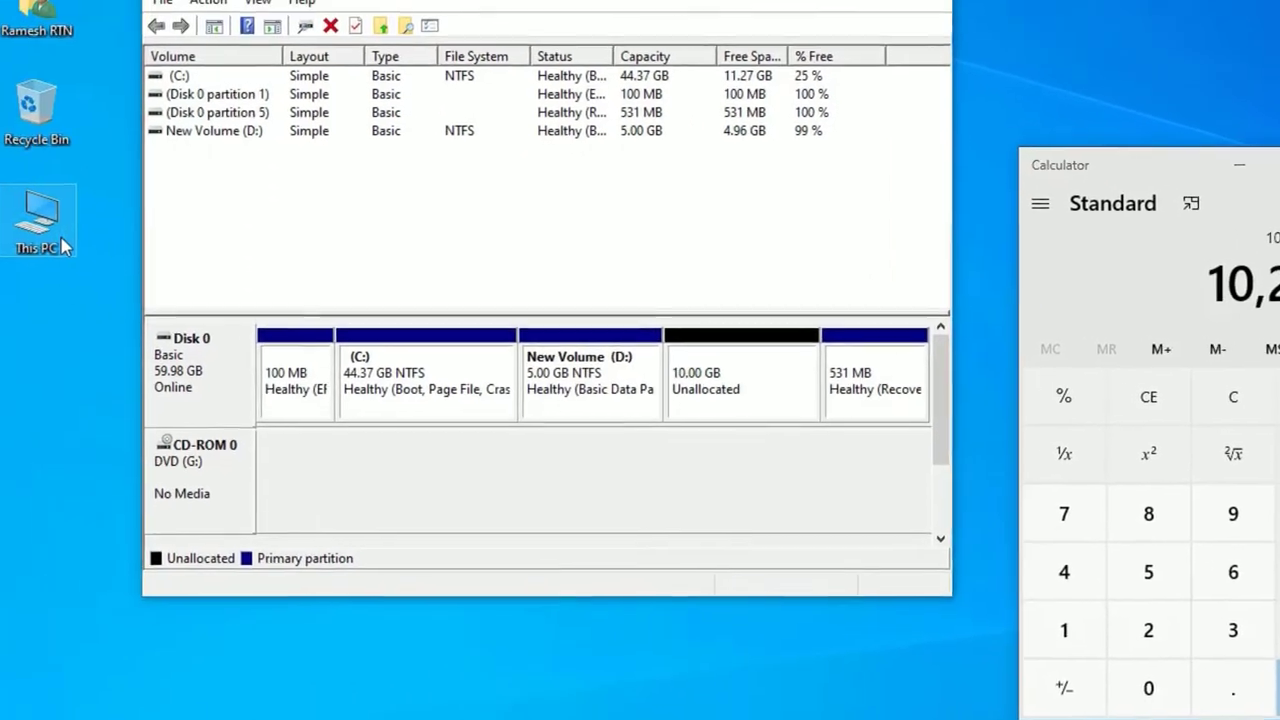
- Check the size of New Volume (D:) in This PC, then close the window
{"action": "double_click", "coordinate": [0, 170]}
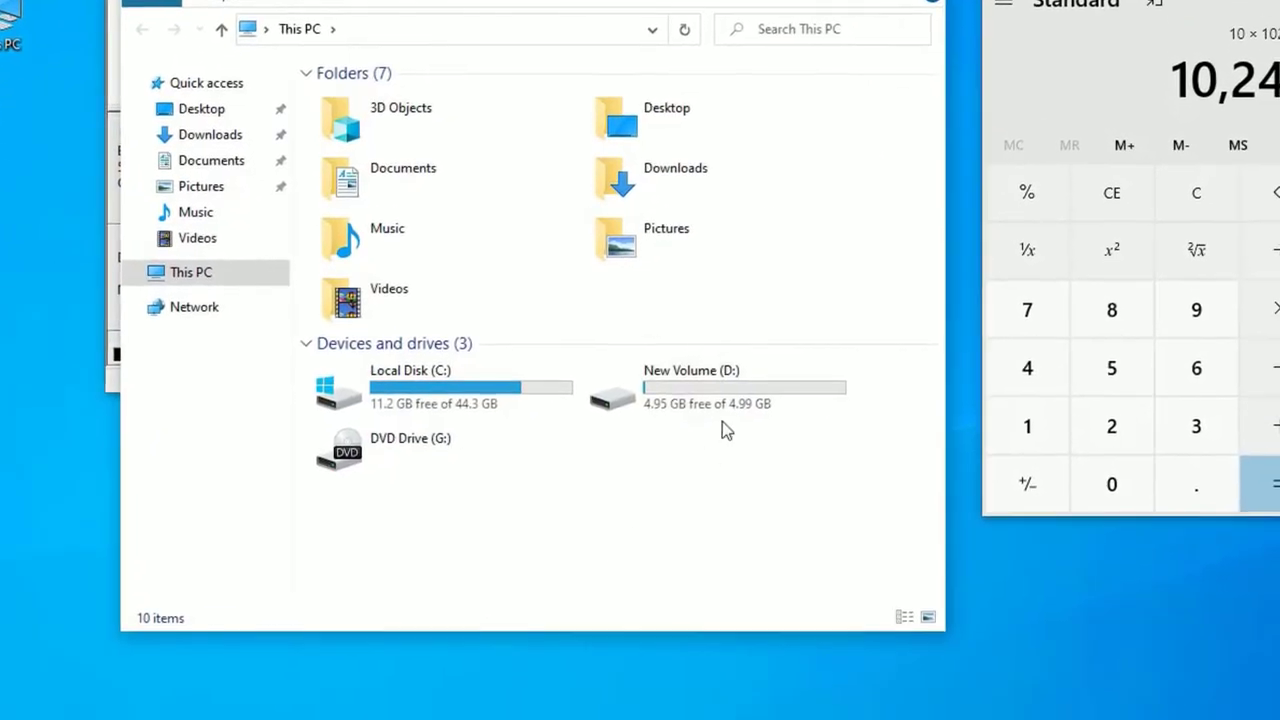
{"action": "left_click", "coordinate": [660, 448]}
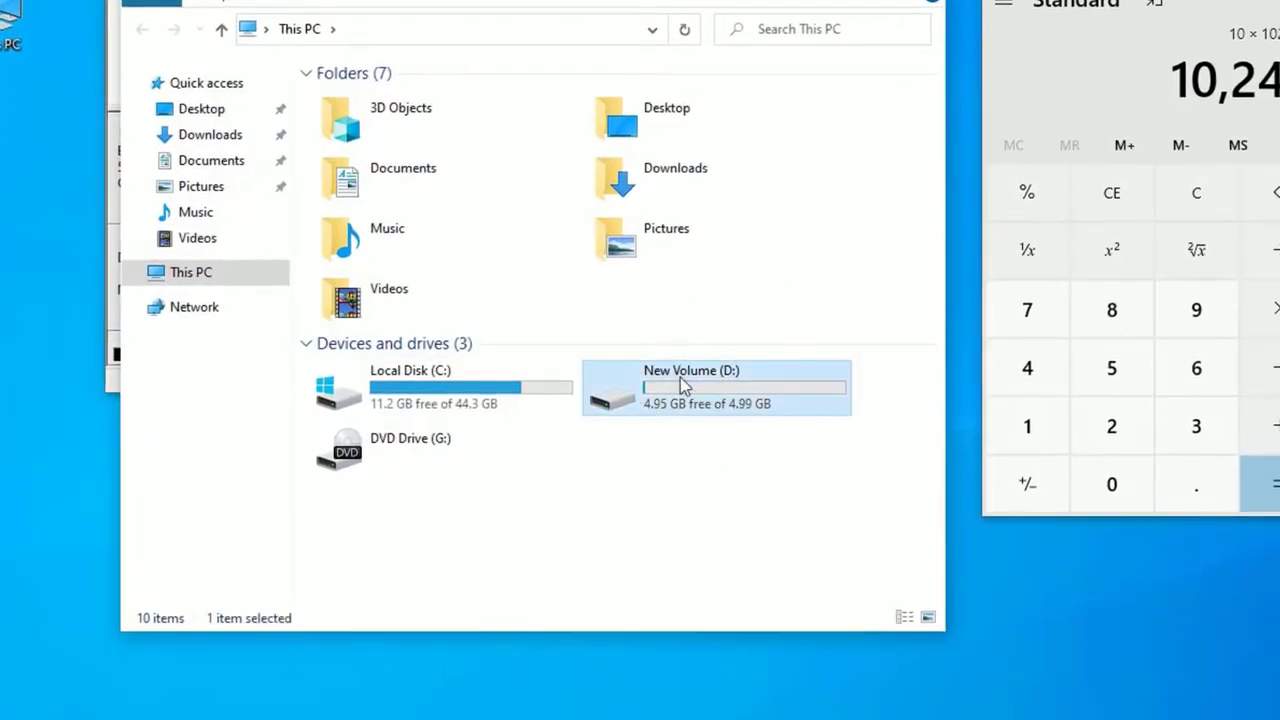
{"action": "left_click", "coordinate": [780, 491]}
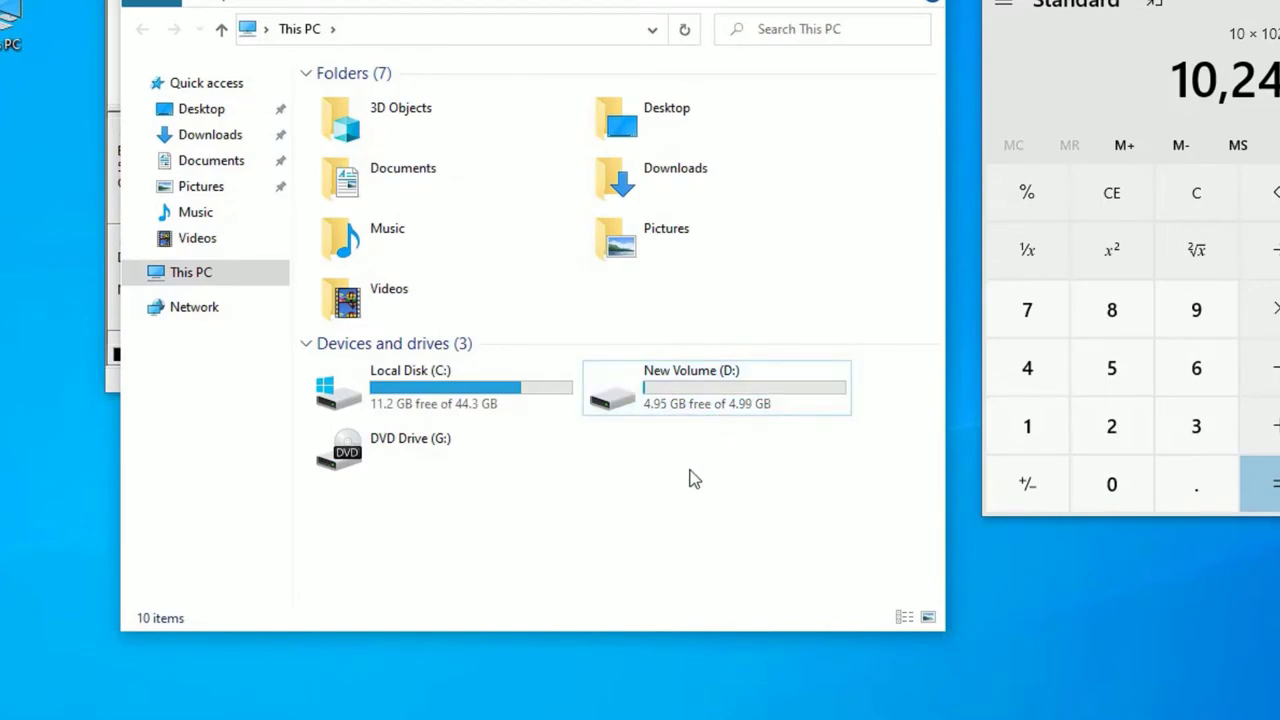
{"action": "left_click", "coordinate": [926, 2]}
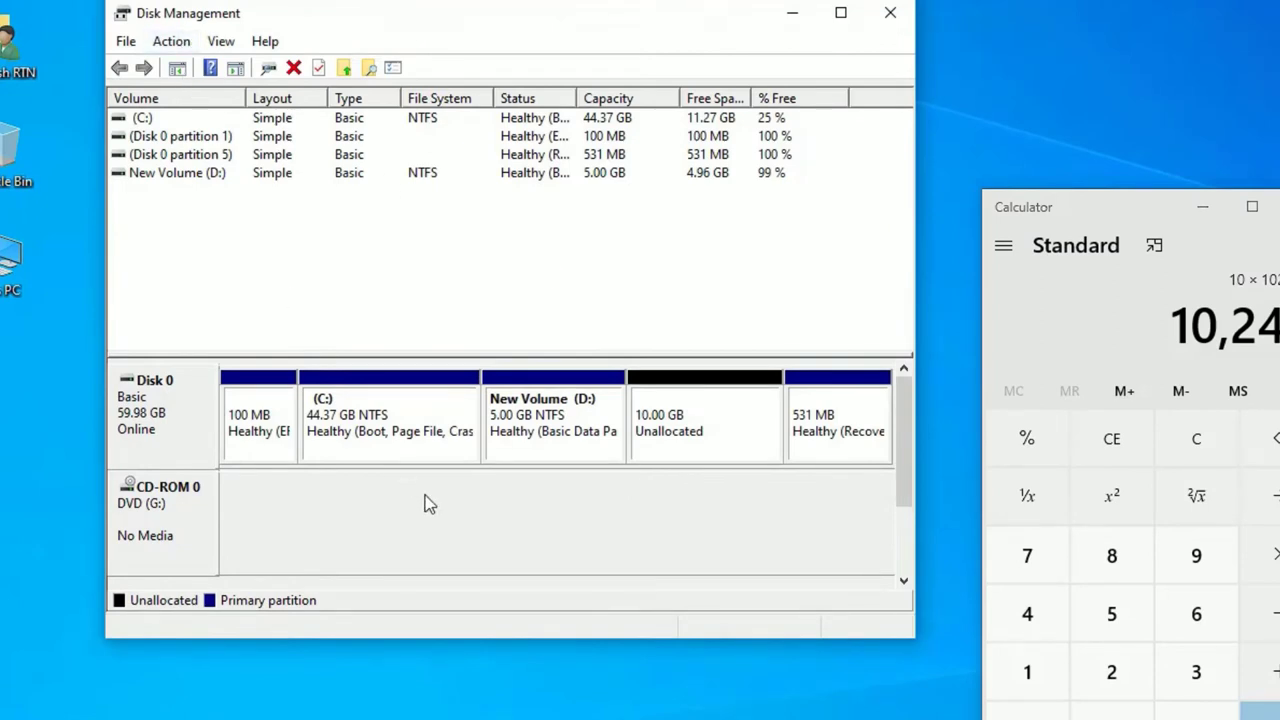
- Check whether the Extend Volume option is available for the C: partition
{"action": "left_click", "coordinate": [365, 422]}
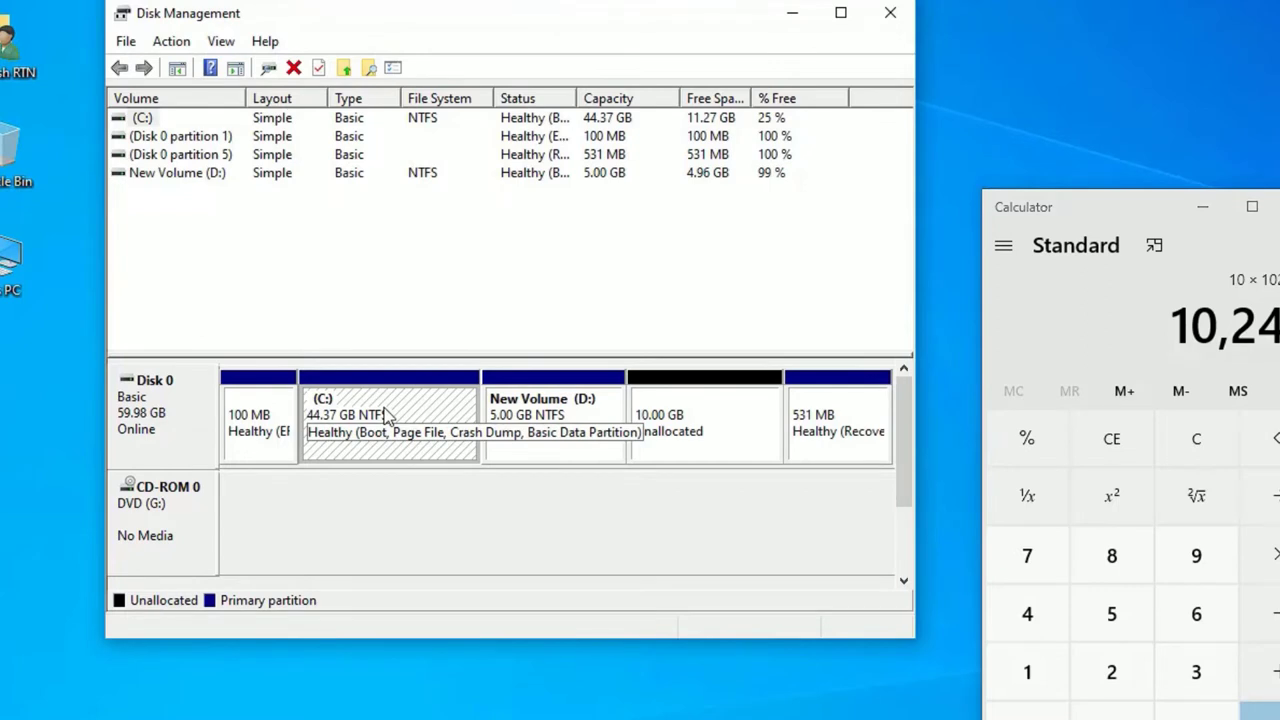
{"action": "right_click", "coordinate": [386, 416]}
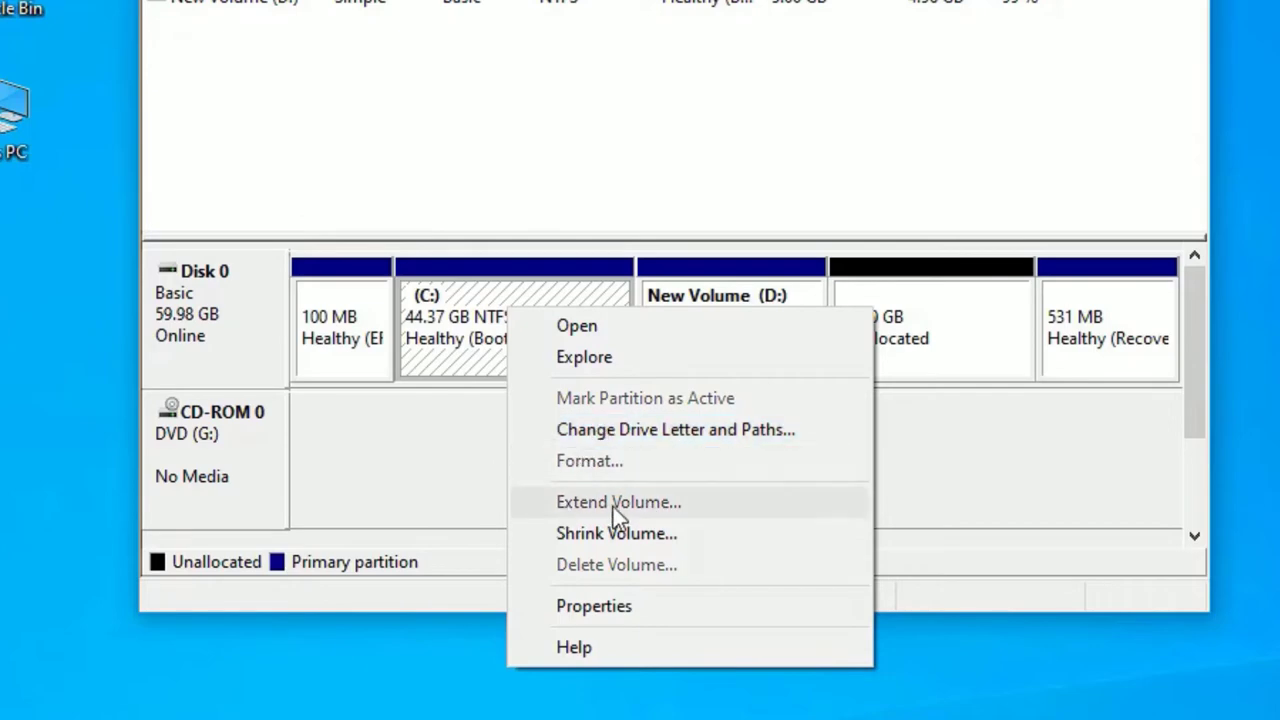
{"action": "key", "text": "Escape"}
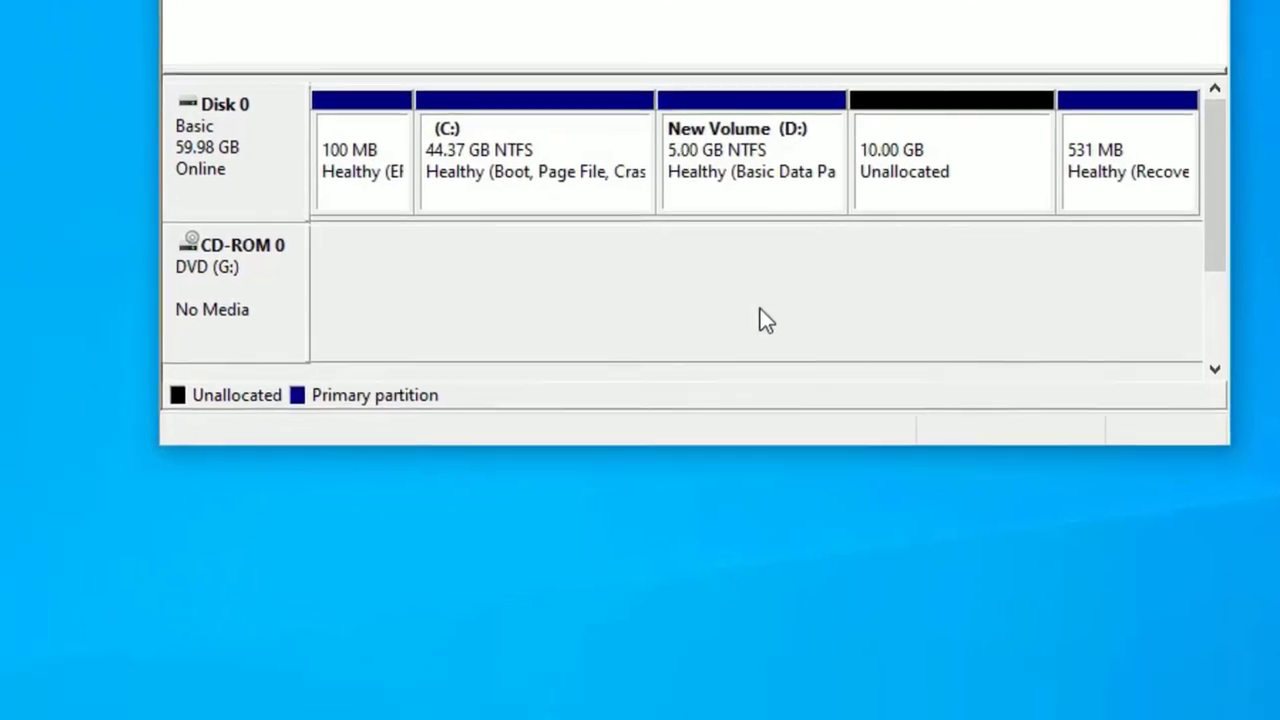
- Search Windows for the advanced system settings and open the Virtual Memory settings from the advanced Performance Options
{"action": "left_click", "coordinate": [187, 705]}
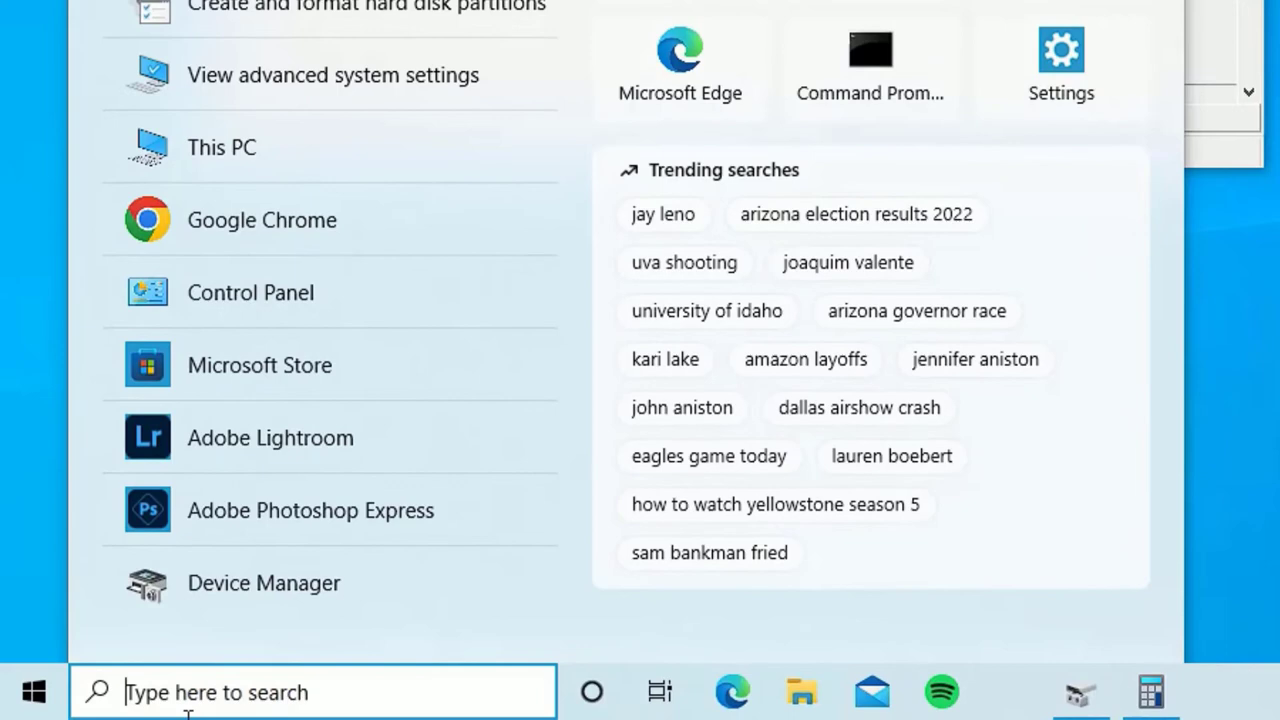
{"action": "type", "text": "adva"}
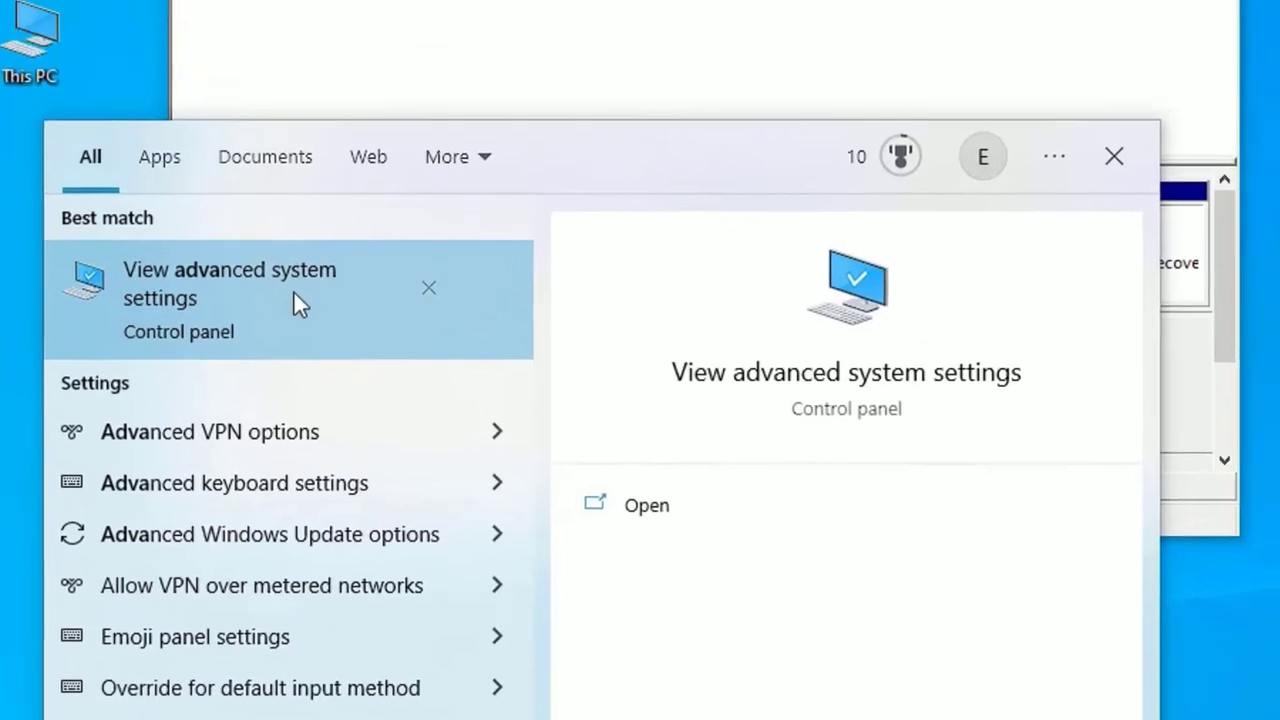
{"action": "left_click", "coordinate": [318, 119]}
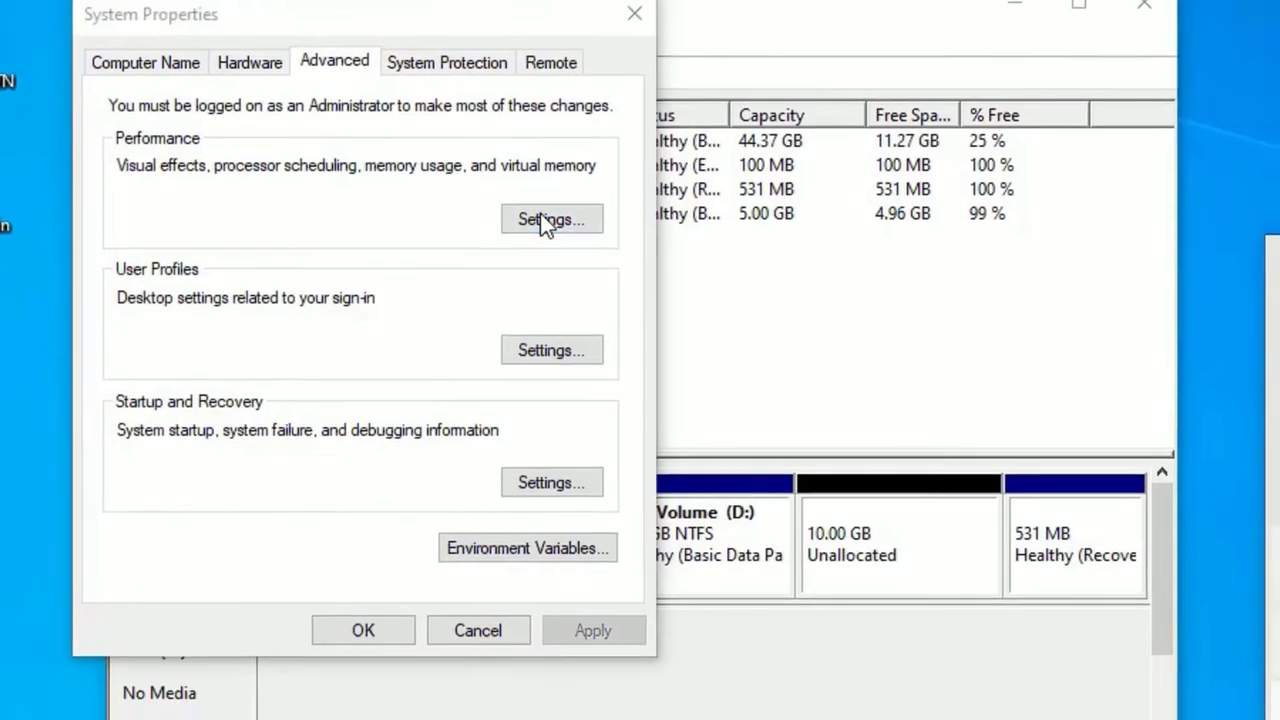
{"action": "left_click", "coordinate": [553, 292]}
{"action": "left_click", "coordinate": [265, 96]}
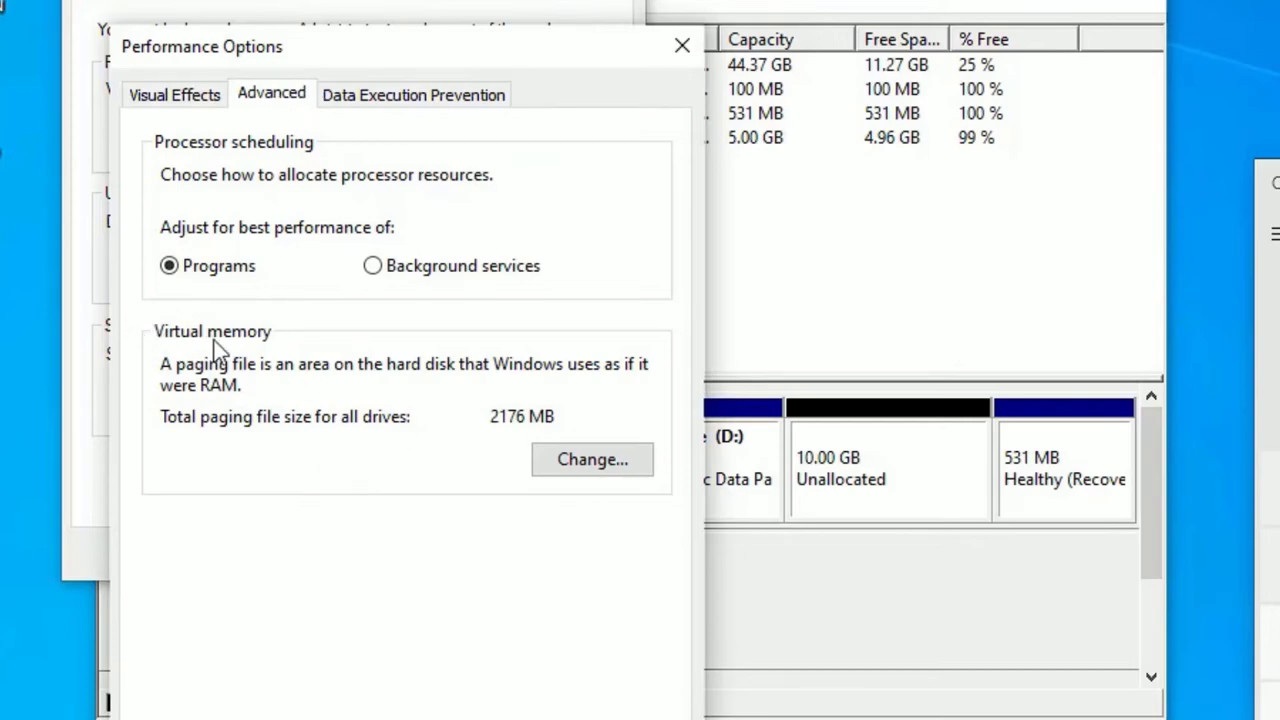
{"action": "left_click", "coordinate": [596, 467]}
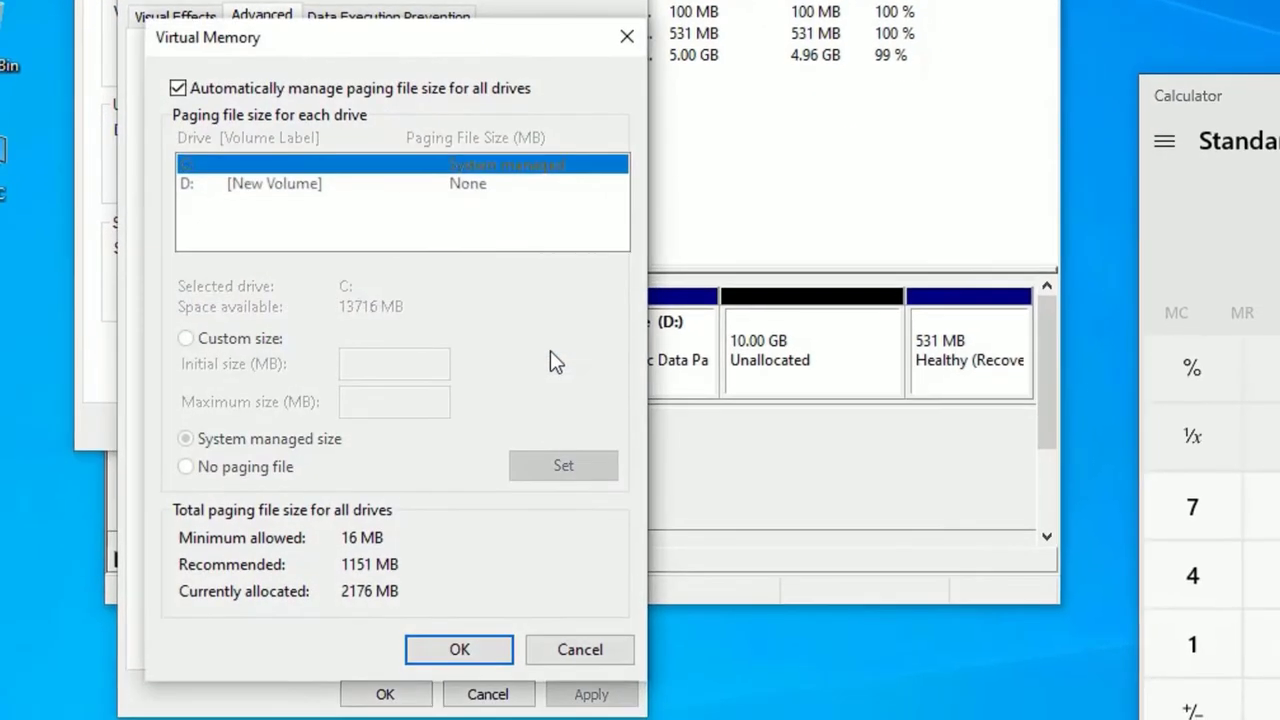
- Turn off automatic paging file management for all drives and set drive C: to no paging file, accepting the warning
{"action": "left_click", "coordinate": [178, 89]}
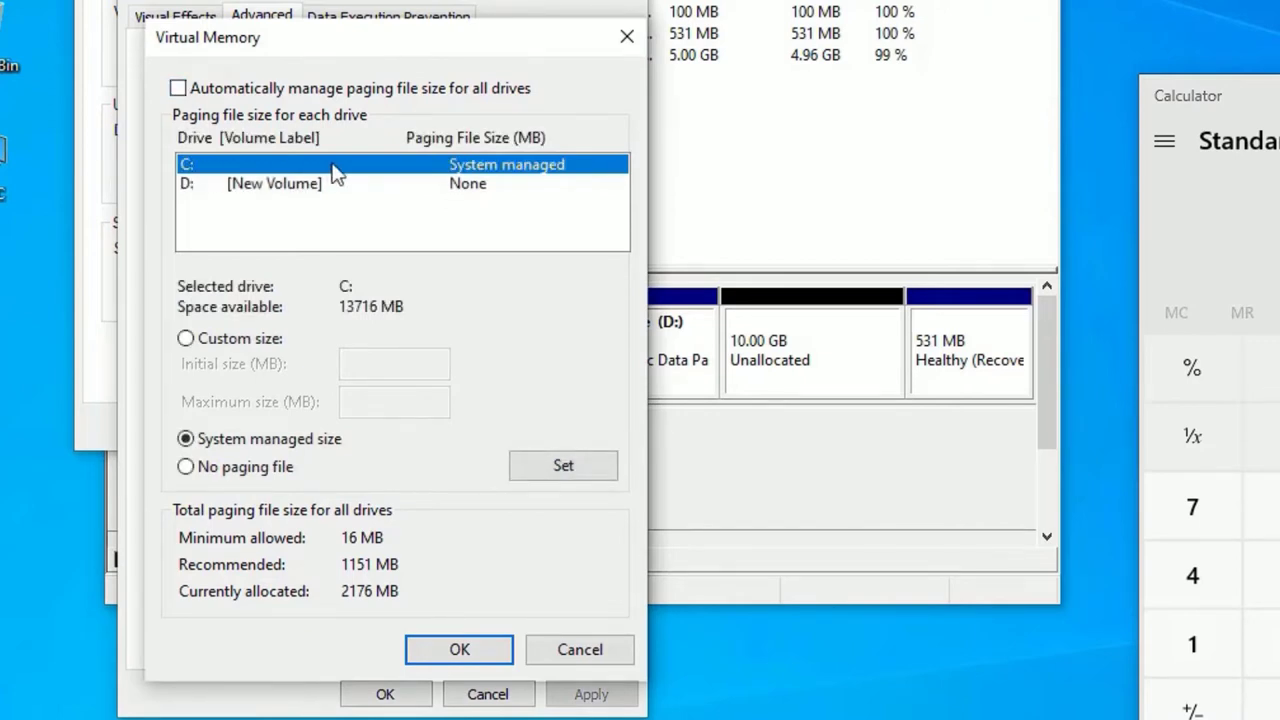
{"action": "left_click", "coordinate": [225, 474]}
{"action": "left_click", "coordinate": [583, 466]}
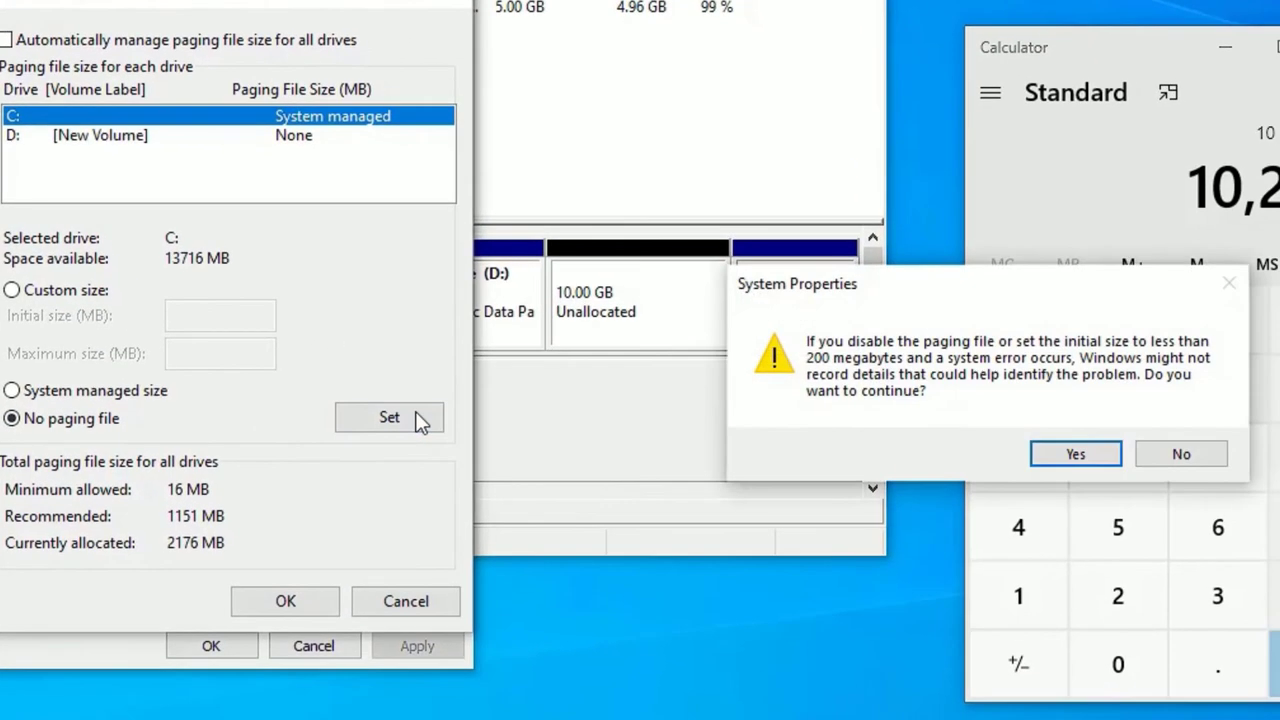
{"action": "left_click", "coordinate": [1076, 455]}
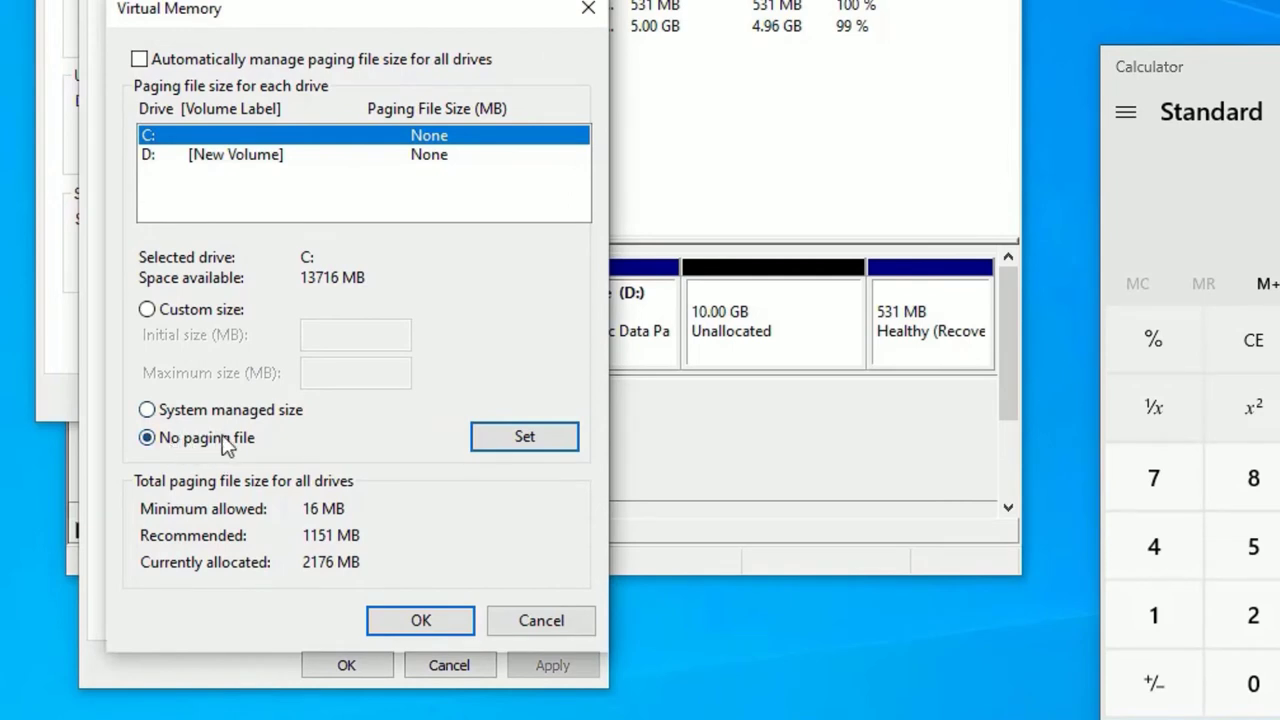
- Give drive D: a system managed paging file, apply the virtual memory settings and close the open system dialogs
{"action": "left_click", "coordinate": [206, 164]}
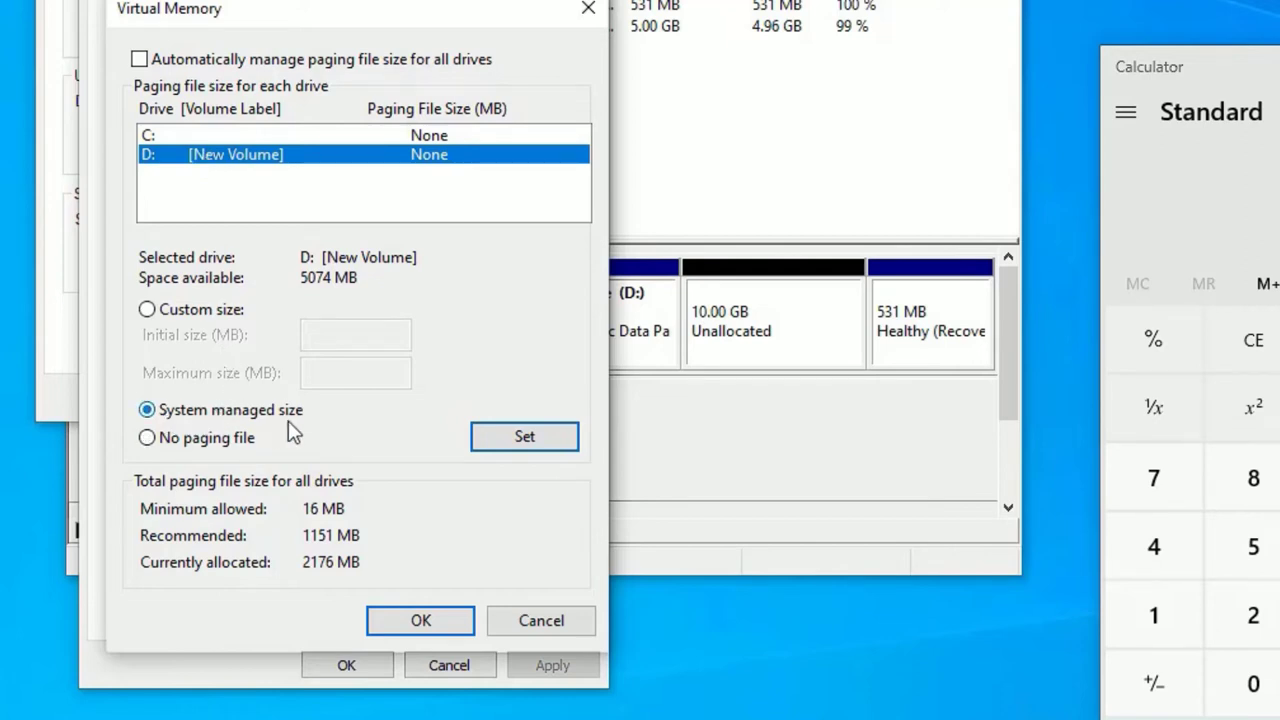
{"action": "left_click", "coordinate": [496, 447]}
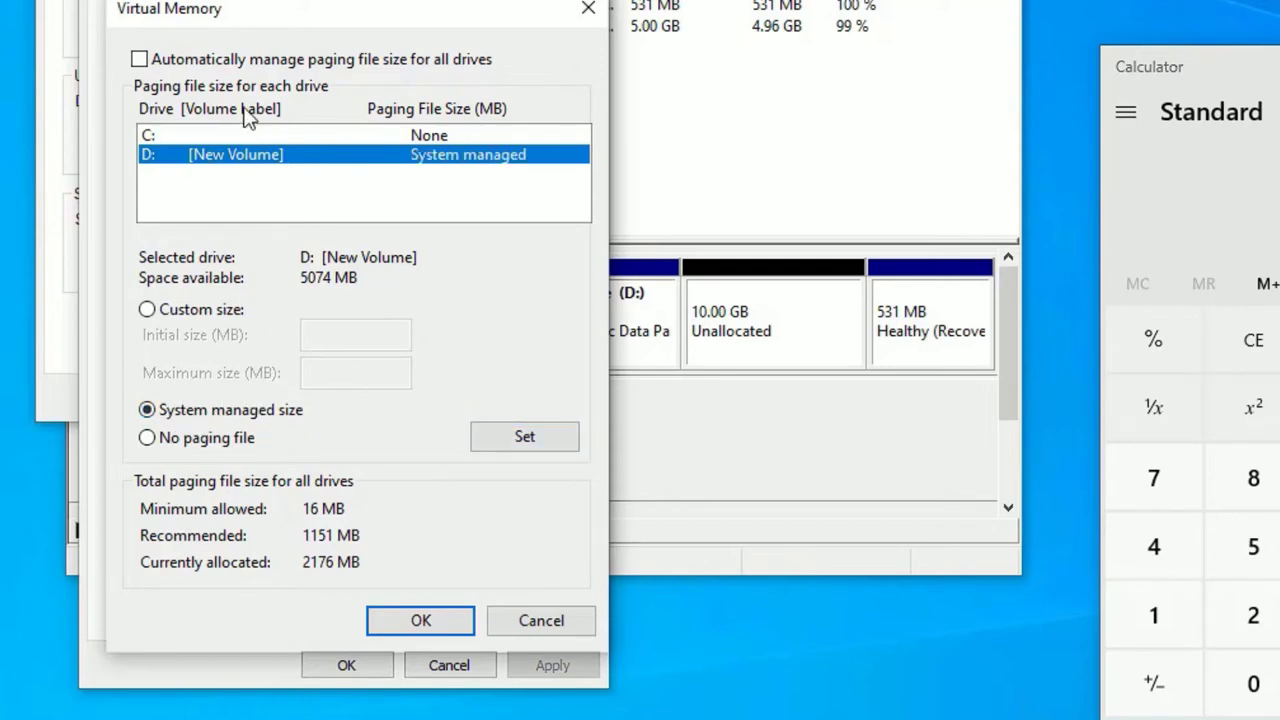
{"action": "left_click", "coordinate": [420, 622]}
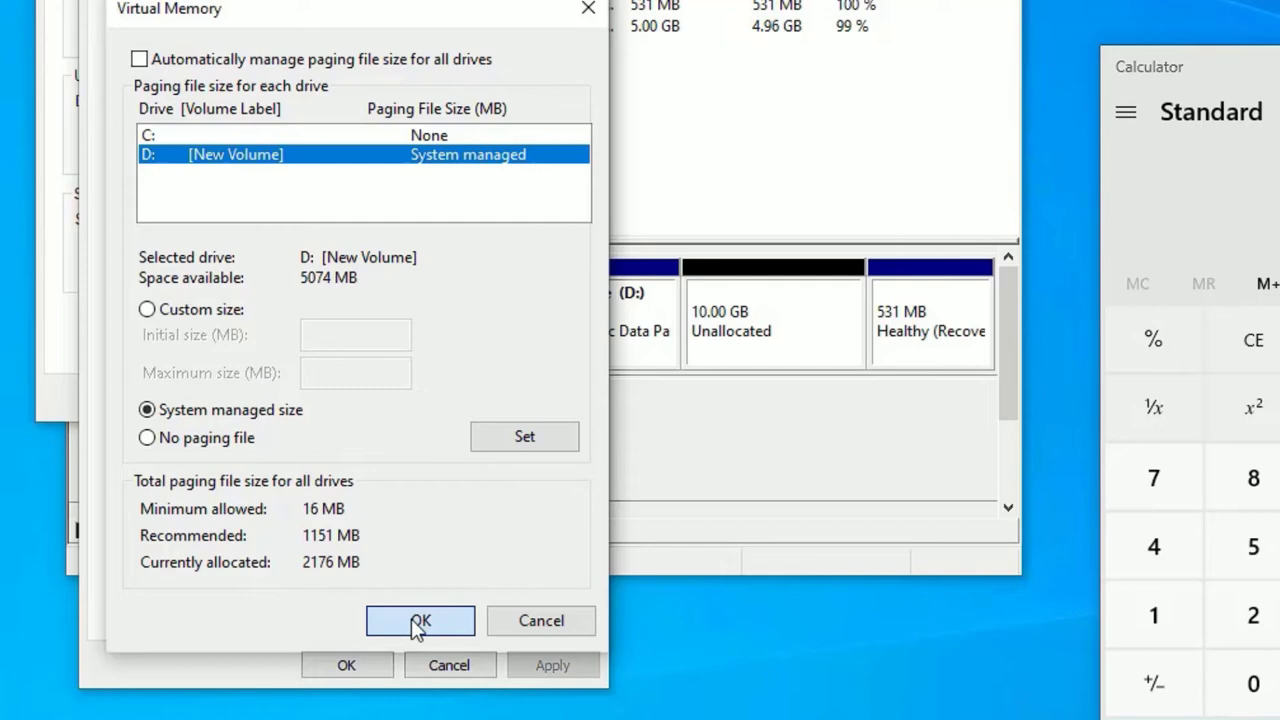
{"action": "left_click", "coordinate": [346, 665]}
{"action": "left_click", "coordinate": [305, 408]}
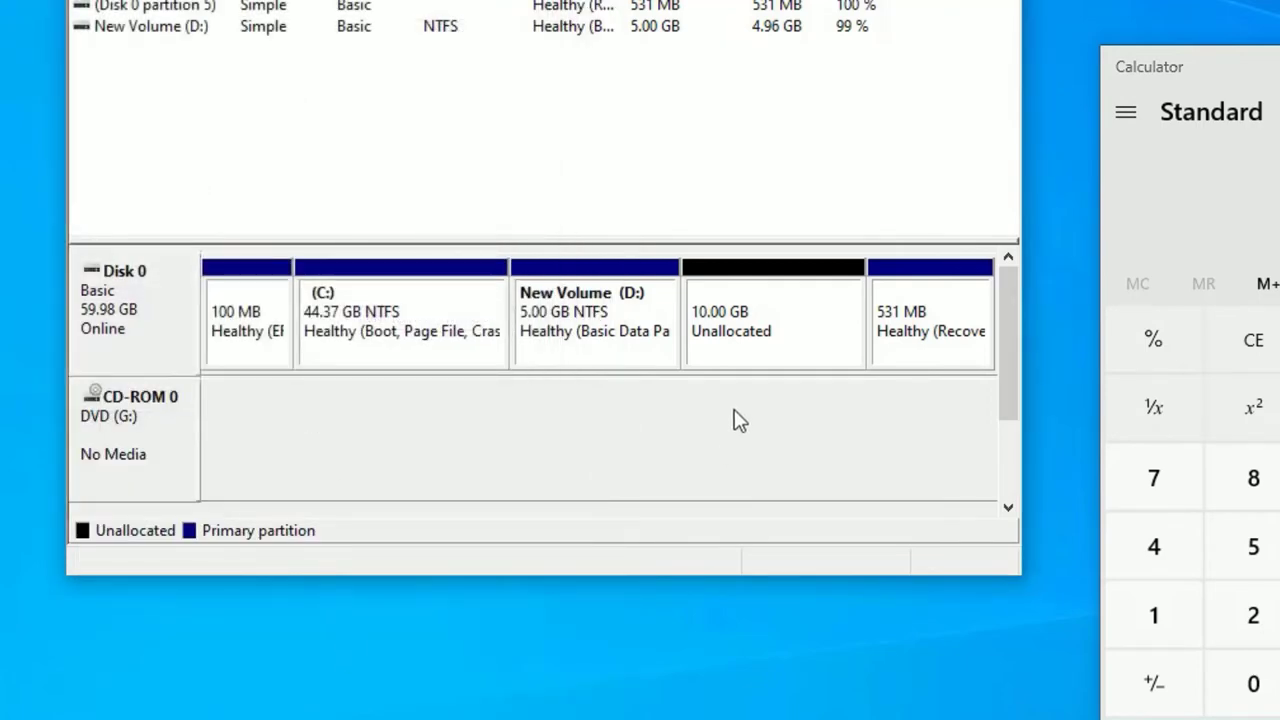
- Set up a new simple volume of 10240 MB in the unallocated space on Disk 0 with drive letter E
{"action": "left_click", "coordinate": [733, 324]}
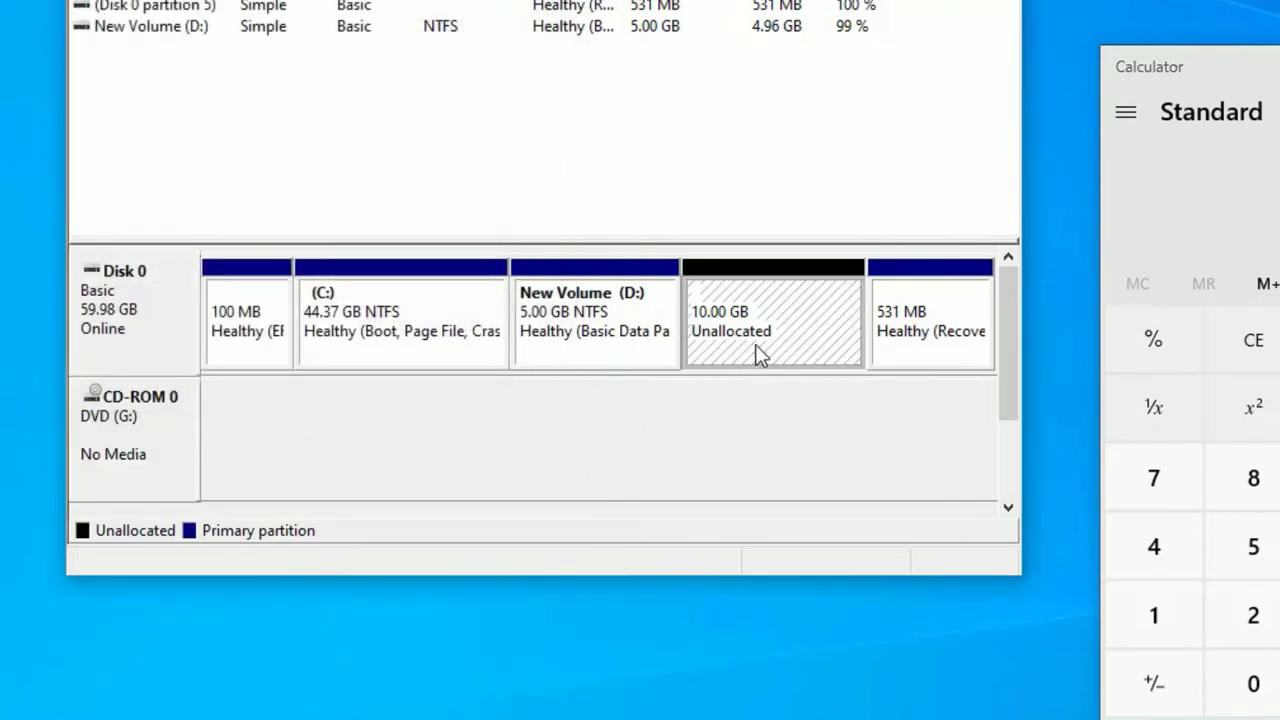
{"action": "right_click", "coordinate": [755, 326]}
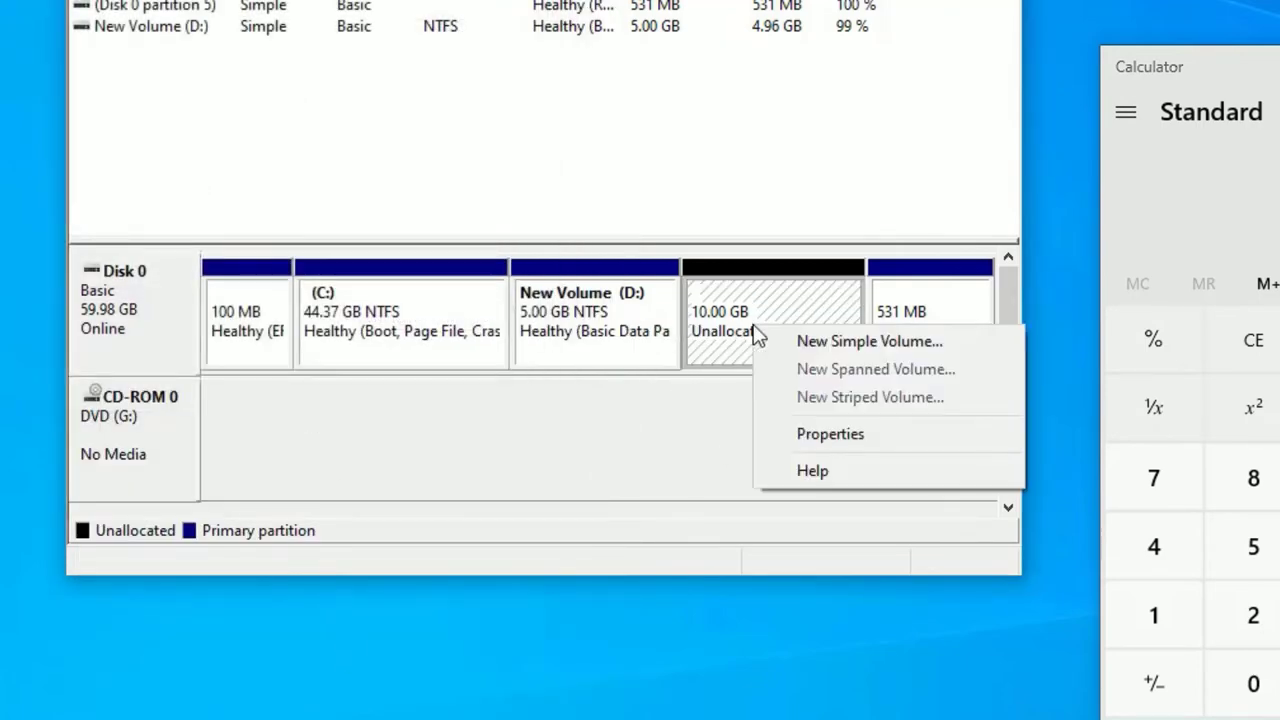
{"action": "left_click", "coordinate": [805, 342]}
{"action": "left_click", "coordinate": [548, 420]}
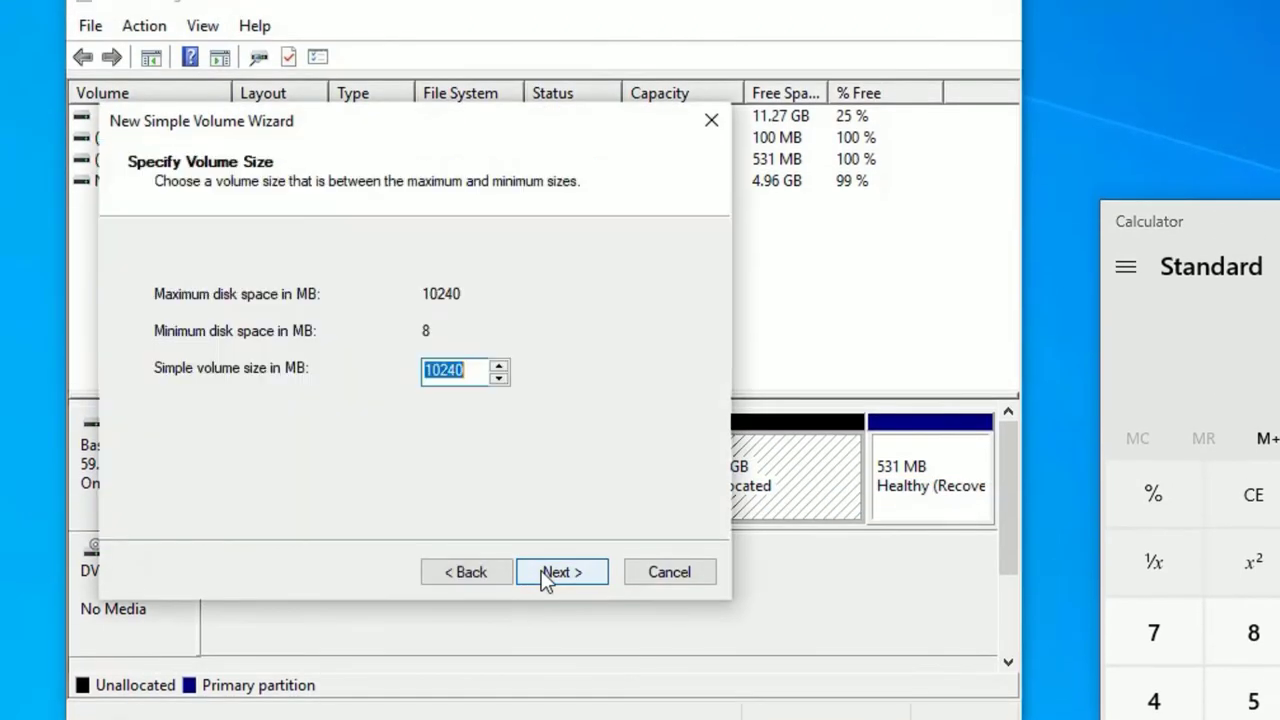
{"action": "left_click", "coordinate": [546, 578]}
{"action": "left_click", "coordinate": [535, 292]}
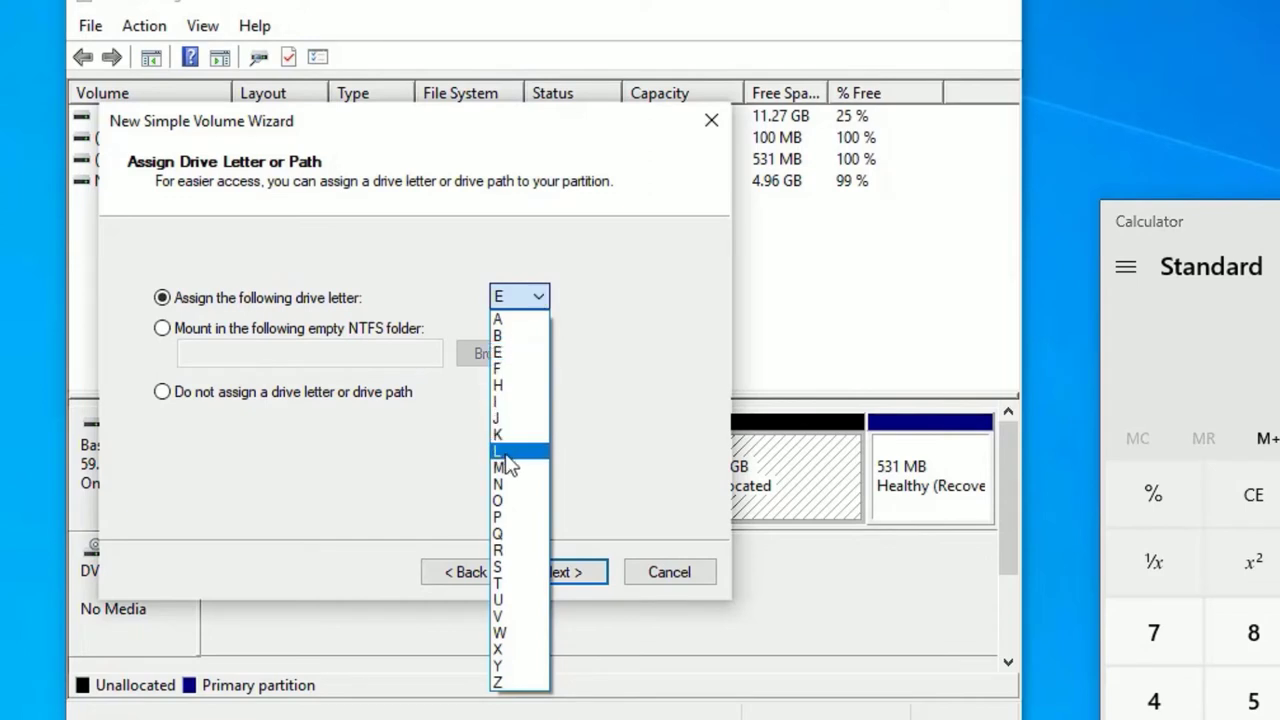
{"action": "left_click", "coordinate": [618, 382]}
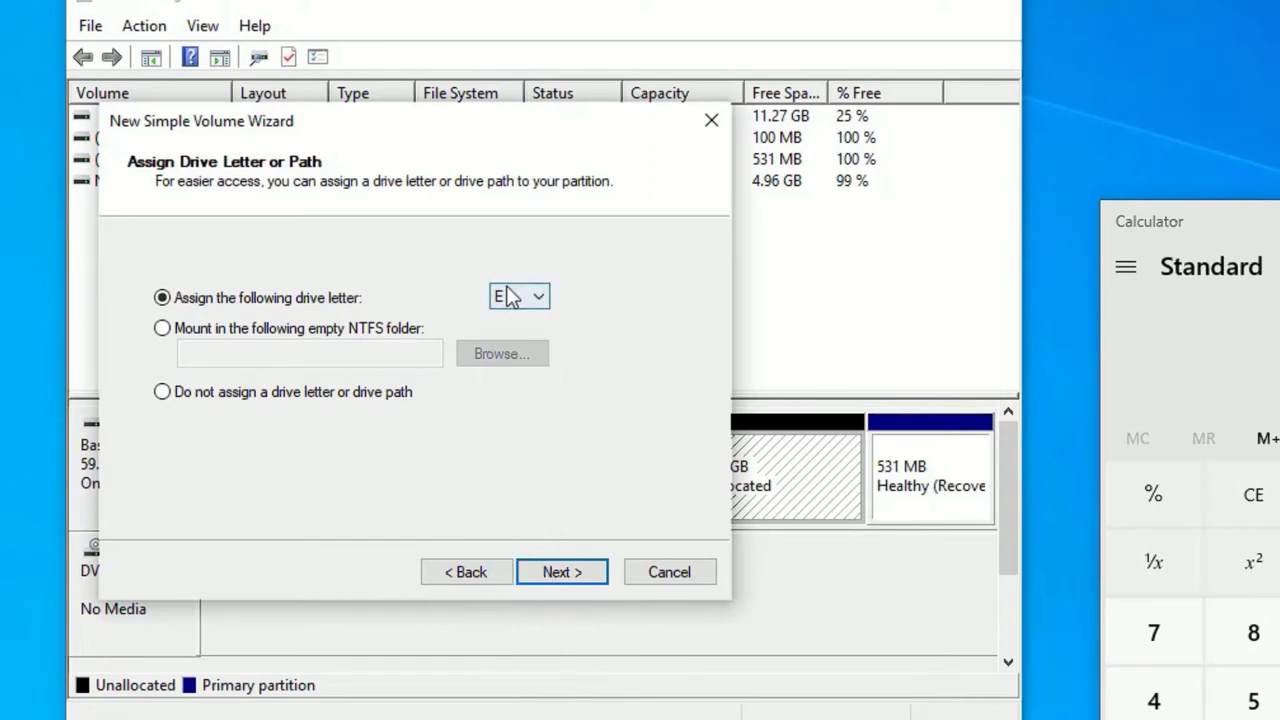
{"action": "left_click", "coordinate": [538, 573]}
- Quick-format the new volume as NTFS with the label New Volume and finish creating it
{"action": "left_click", "coordinate": [452, 362]}
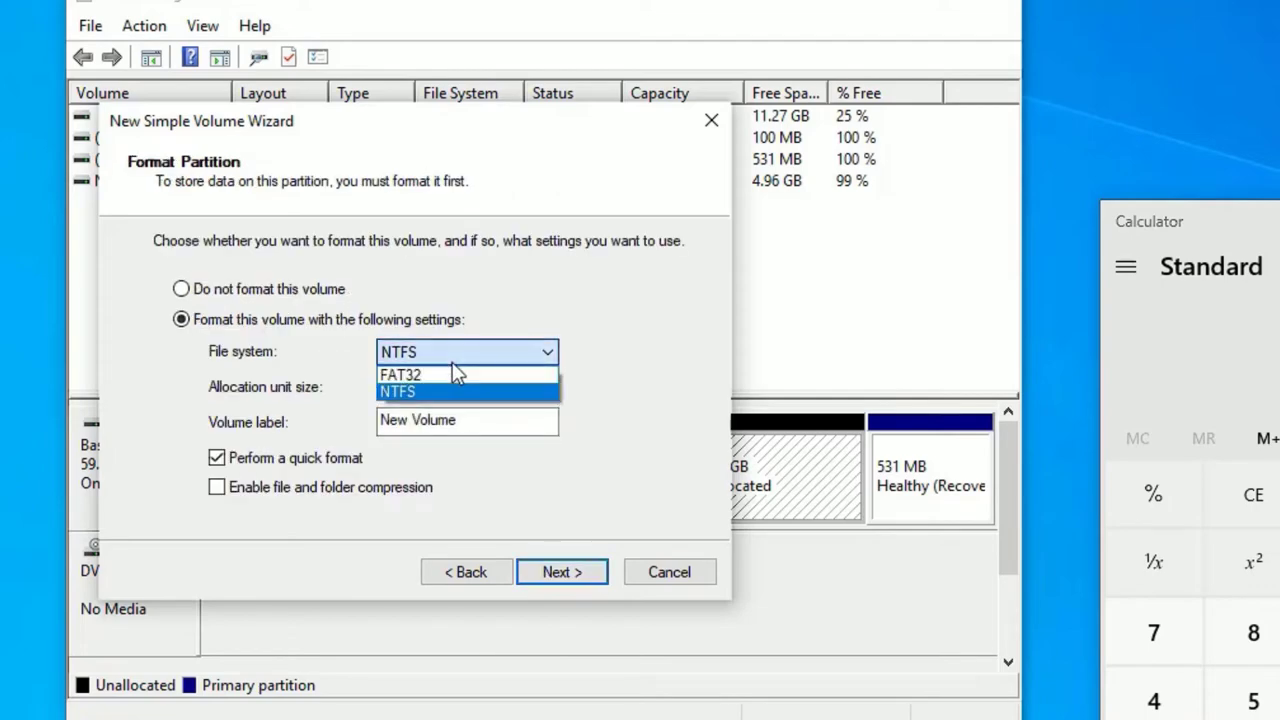
{"action": "left_click", "coordinate": [591, 563]}
{"action": "left_click", "coordinate": [580, 581]}
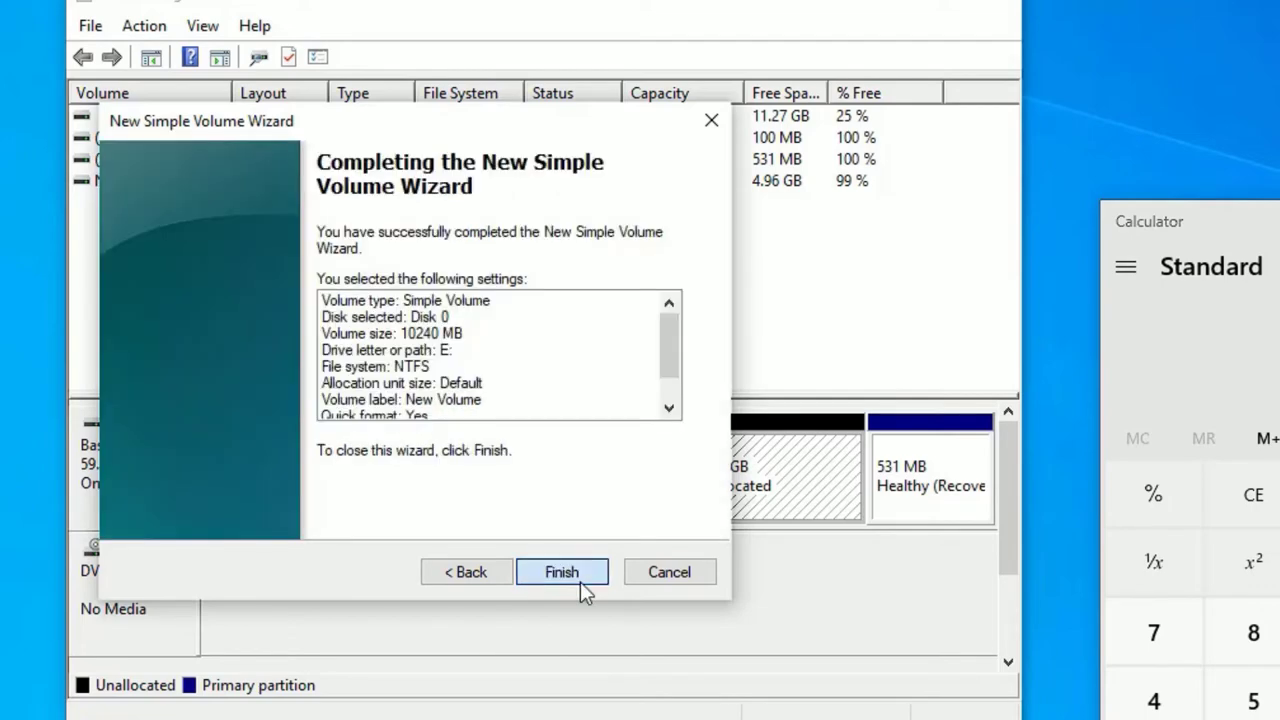
{"action": "left_click", "coordinate": [580, 583]}
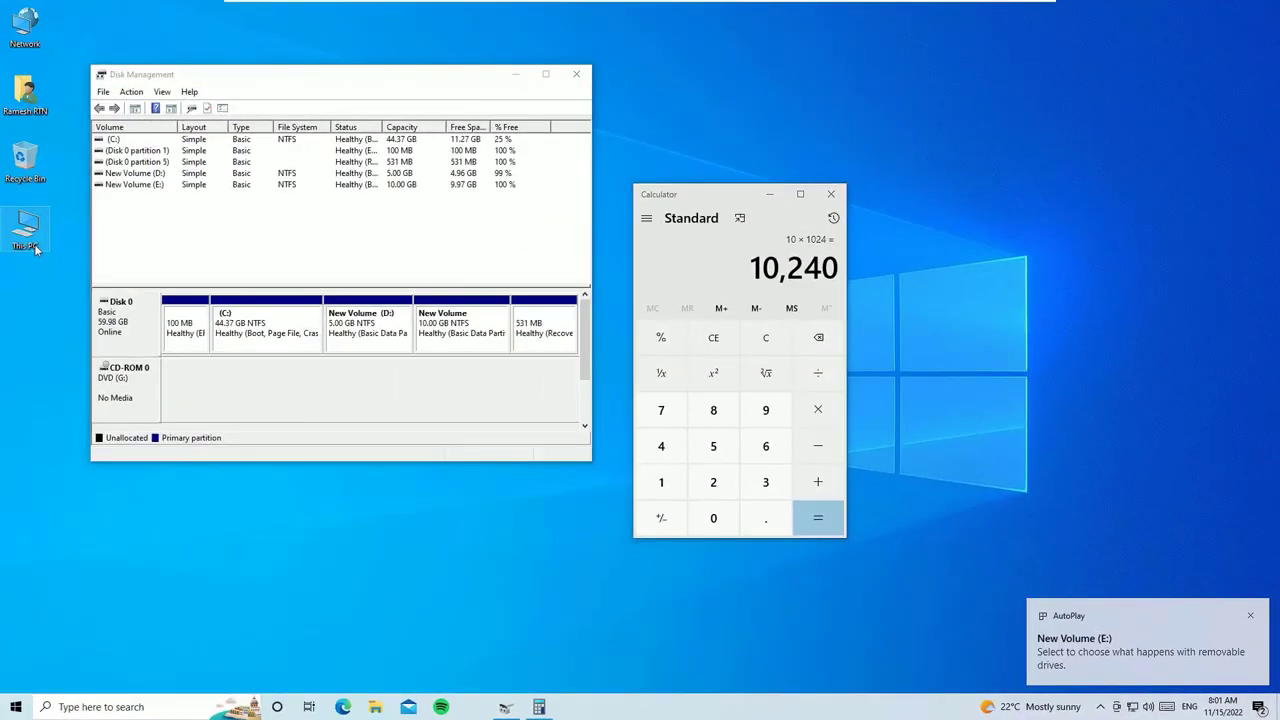
- Check New Volume (E:) in This PC, then examine the C:, D: and E: partitions in Disk Management
{"action": "double_click", "coordinate": [30, 236]}
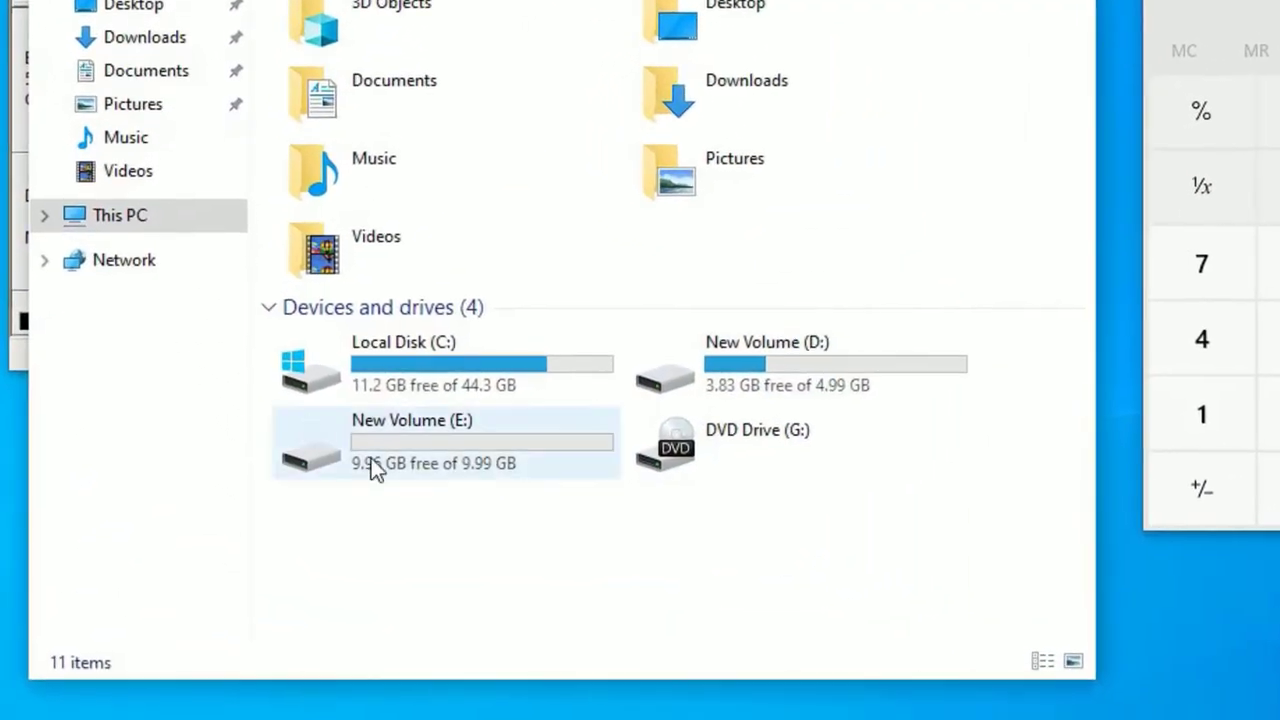
{"action": "left_click", "coordinate": [270, 504]}
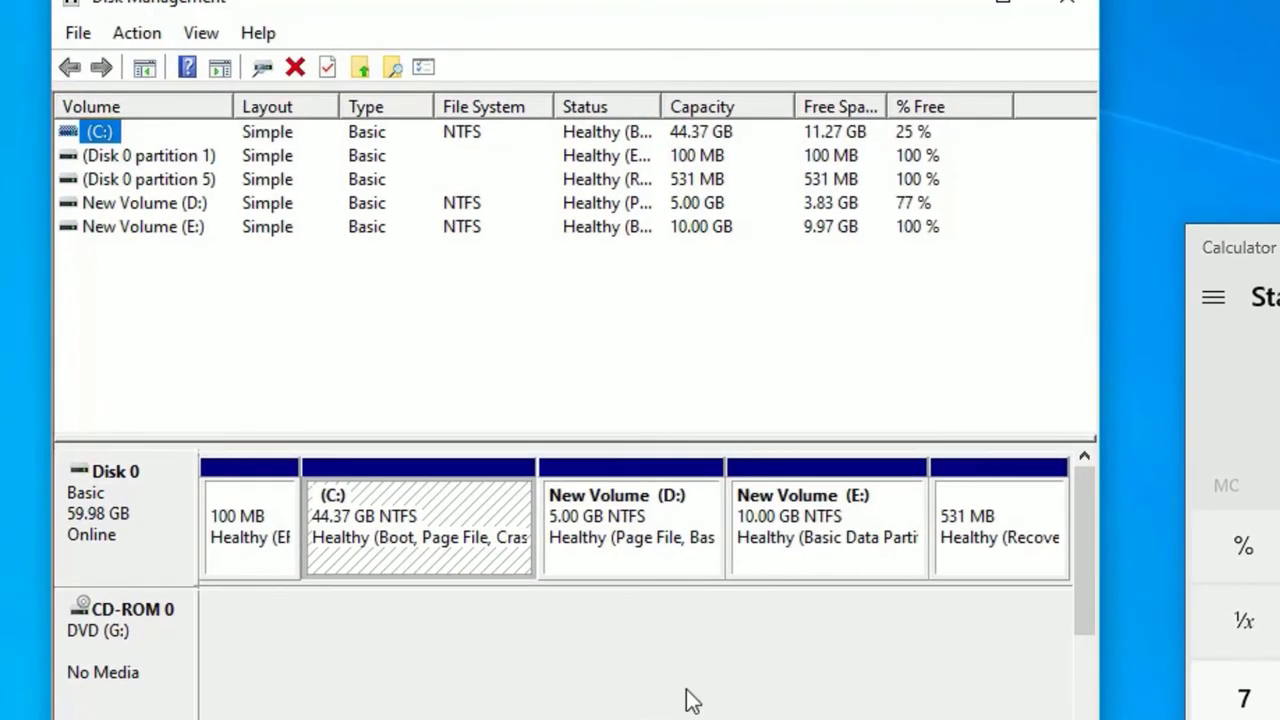
{"action": "left_click", "coordinate": [846, 534]}
{"action": "left_click", "coordinate": [440, 530]}
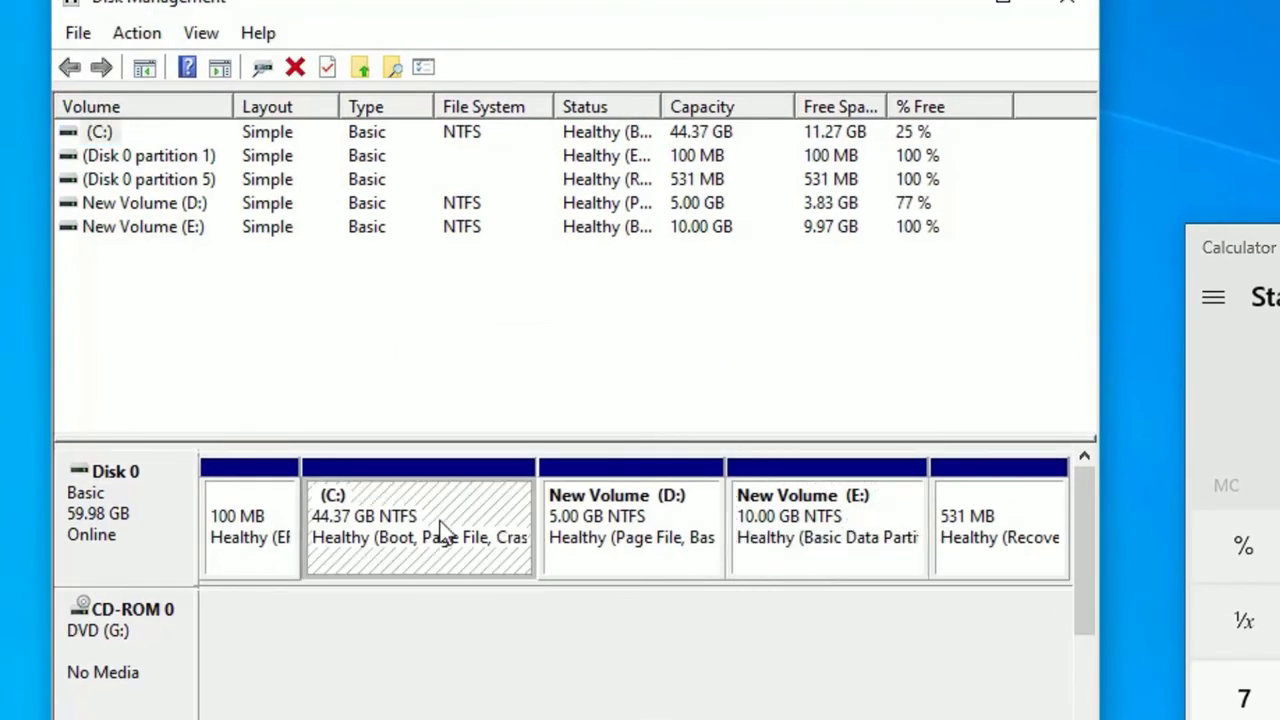
{"action": "left_click", "coordinate": [562, 560]}
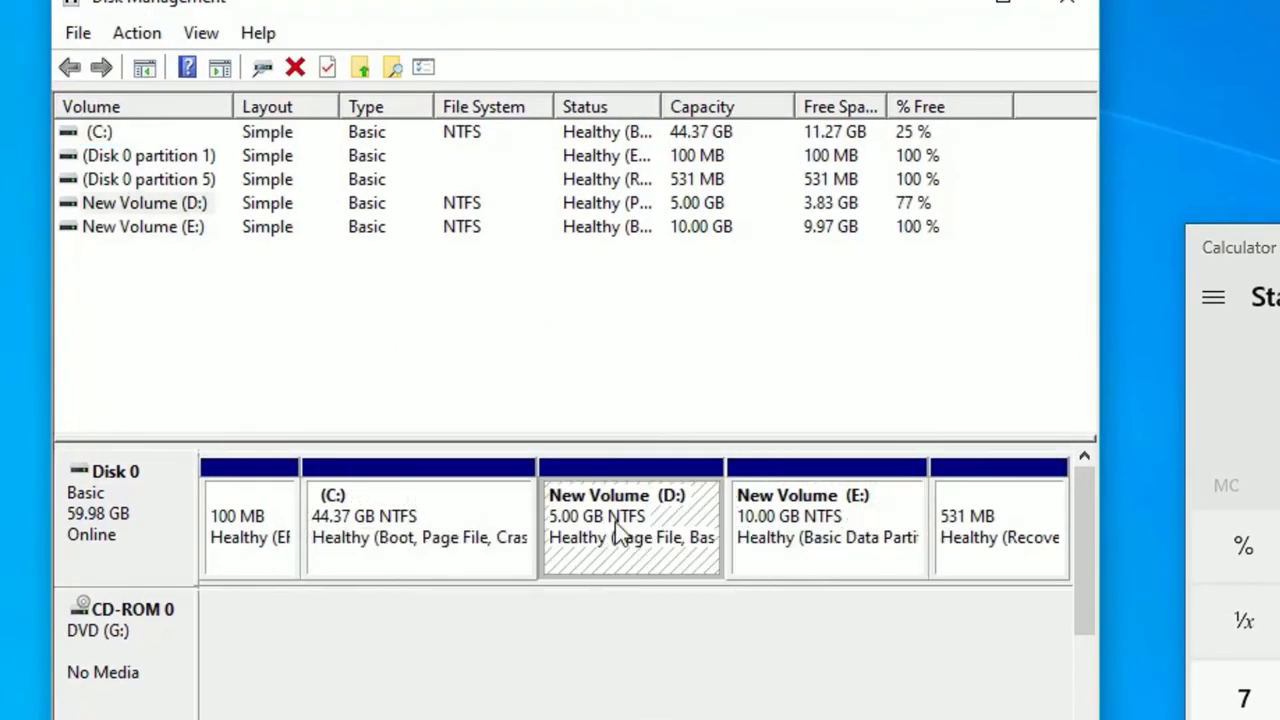
- Restart the computer and sign in to Windows with the account PIN
{"action": "left_click", "coordinate": [462, 565]}
{"action": "left_click", "coordinate": [501, 635]}
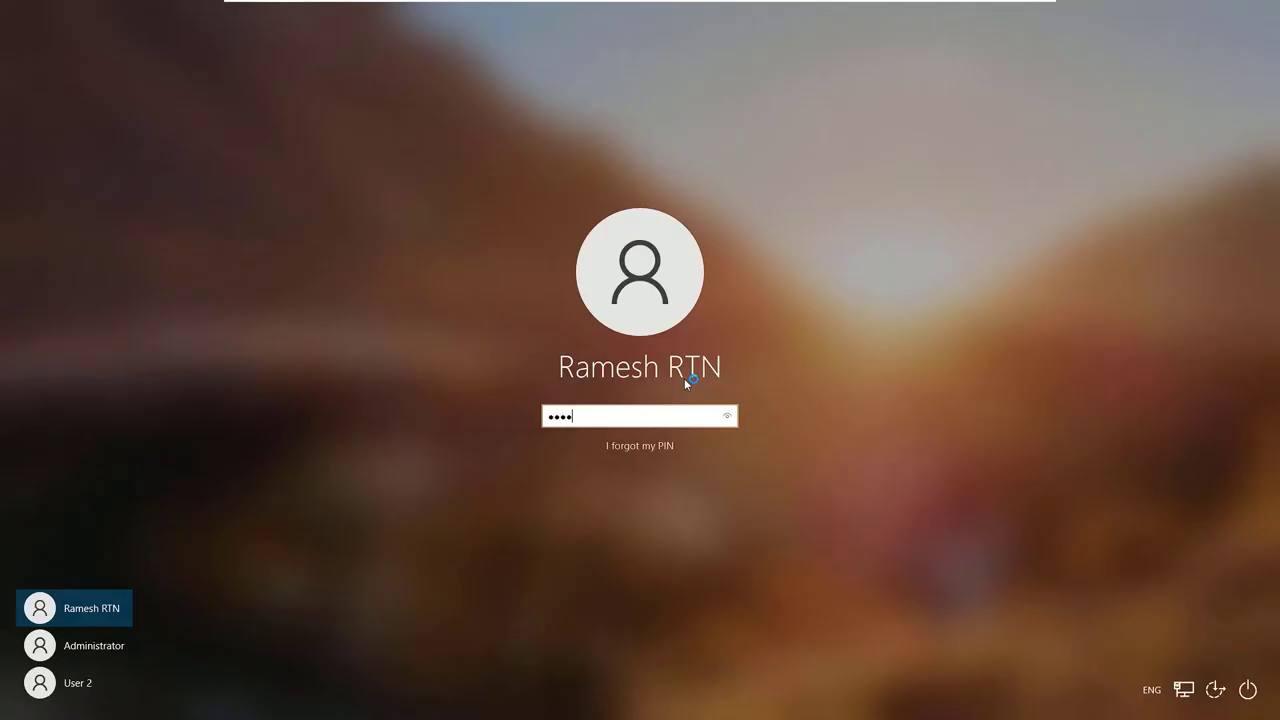
{"action": "key", "text": "Return"}
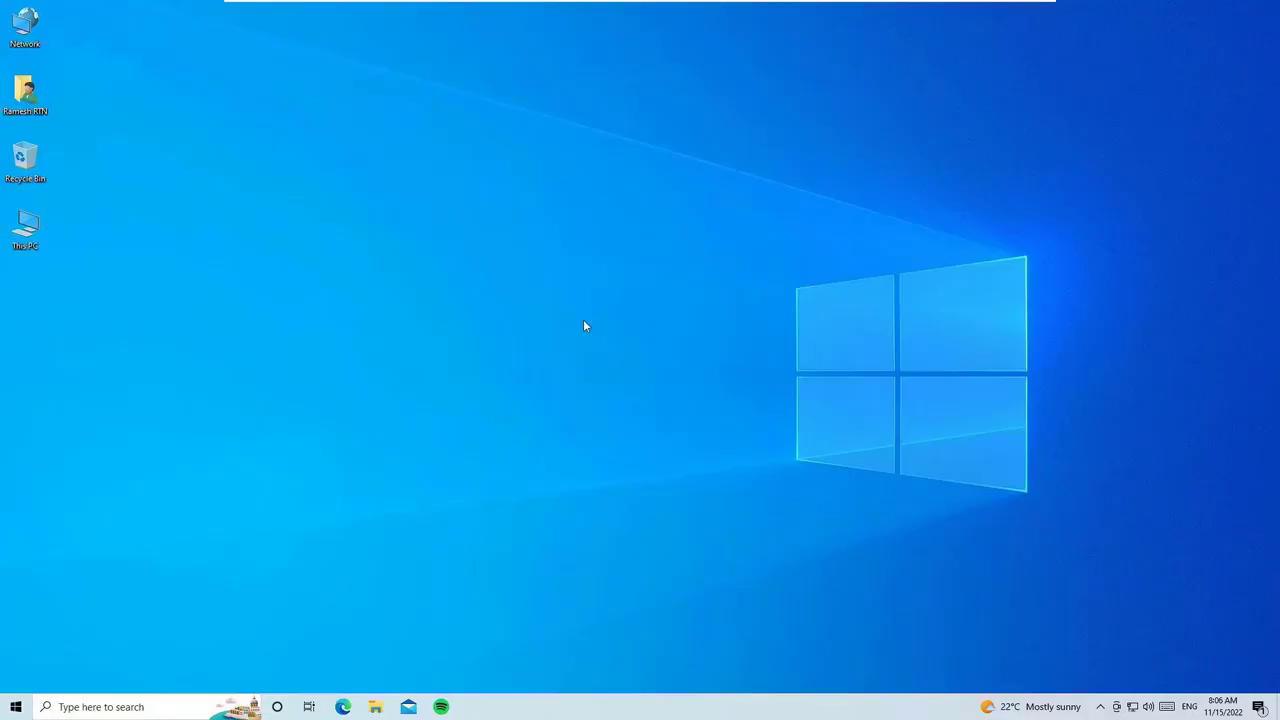
- Search Windows for "disk manag", open Disk Management and check whether Extend Volume is available for the C: partition
{"action": "left_click", "coordinate": [137, 710]}
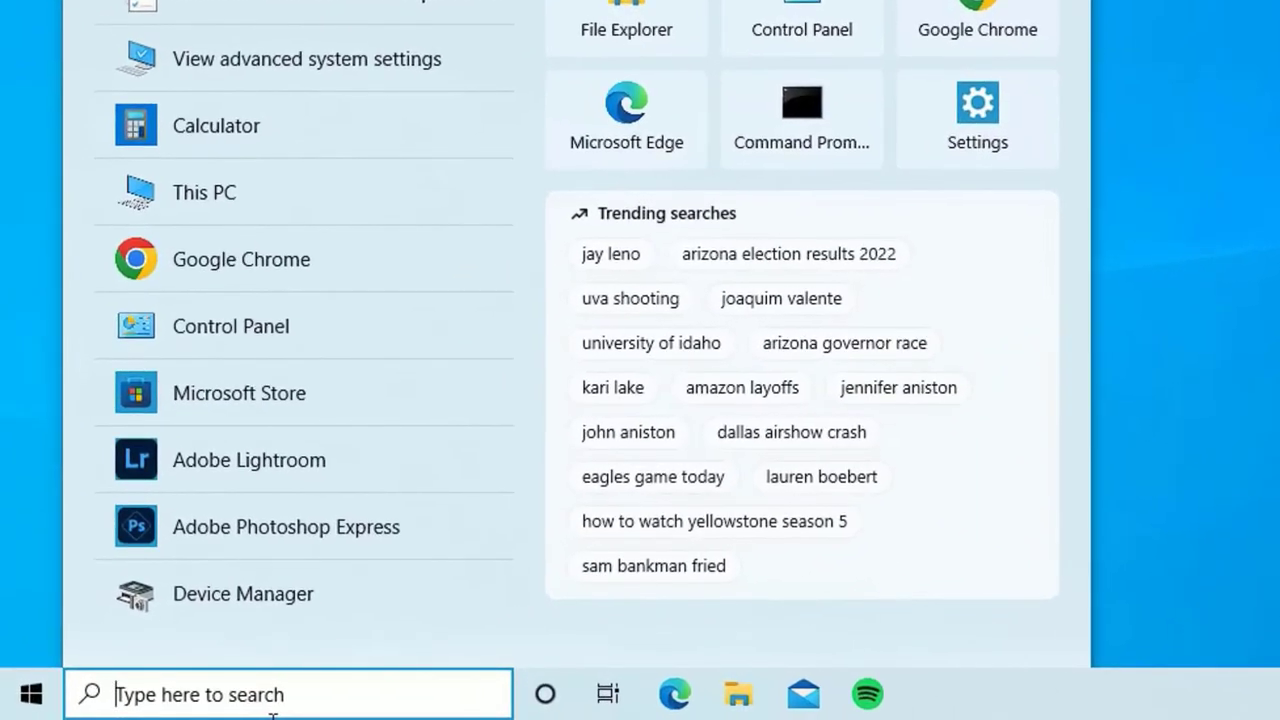
{"action": "type", "text": "disk manag"}
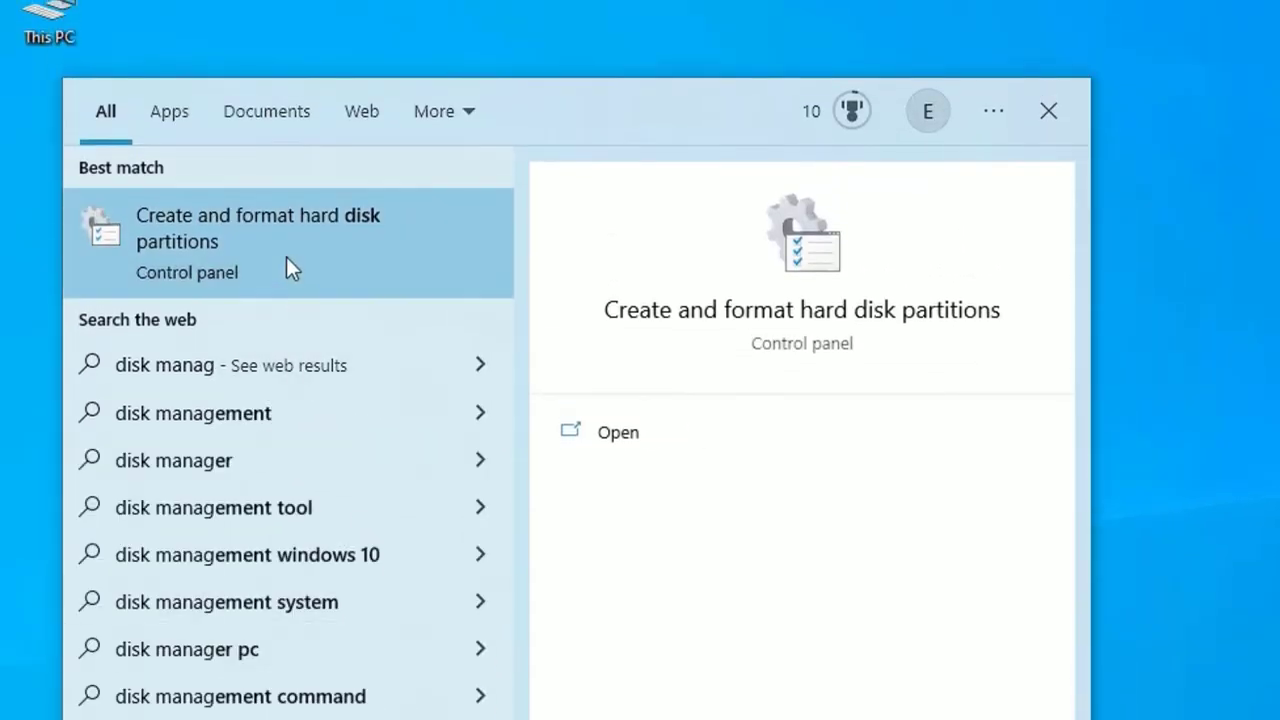
{"action": "left_click", "coordinate": [286, 257]}
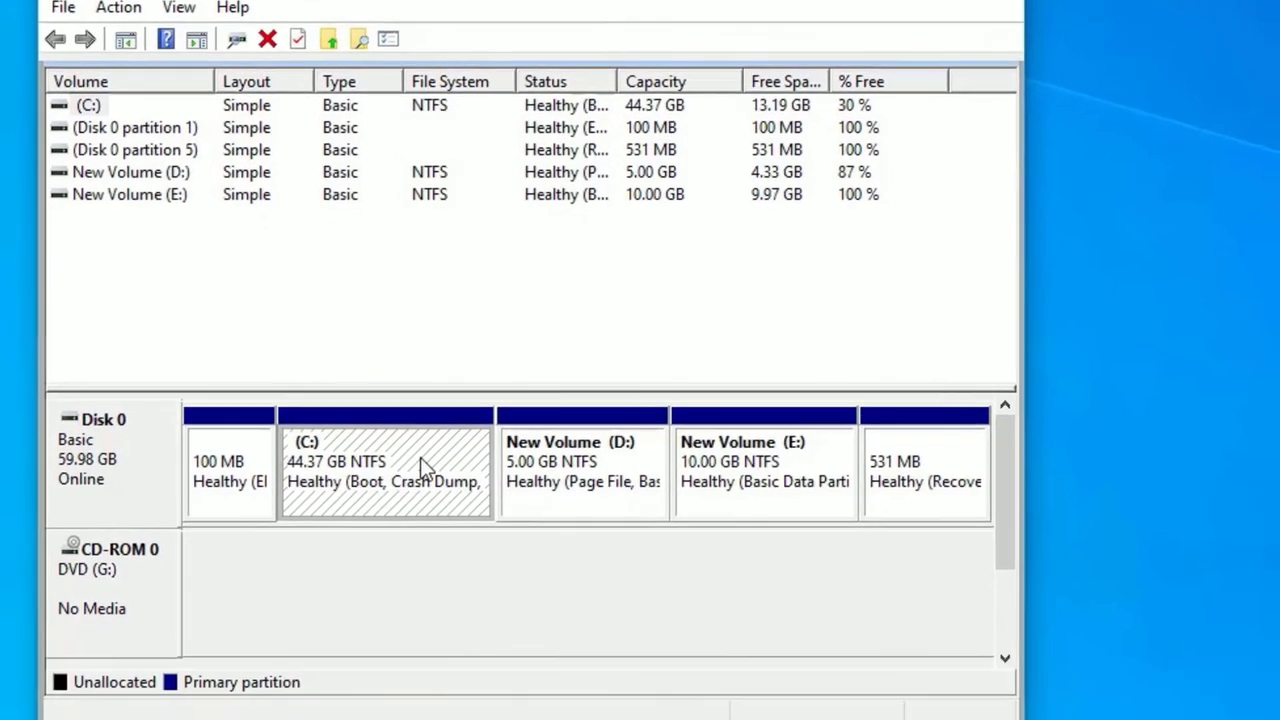
{"action": "right_click", "coordinate": [462, 506]}
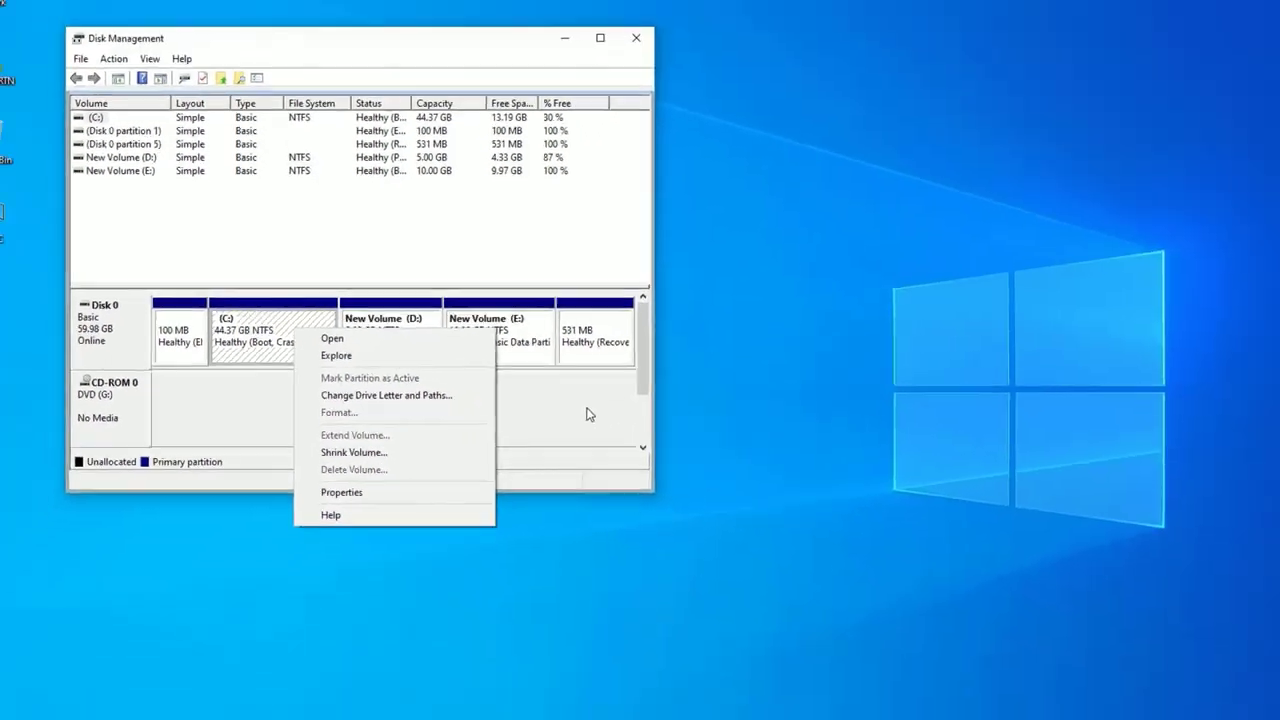
- Search Google for "aomei partition assistant", open the diskpart.com result and download the AOMEI Partition Assistant Standard freeware
{"action": "left_click", "coordinate": [127, 17]}
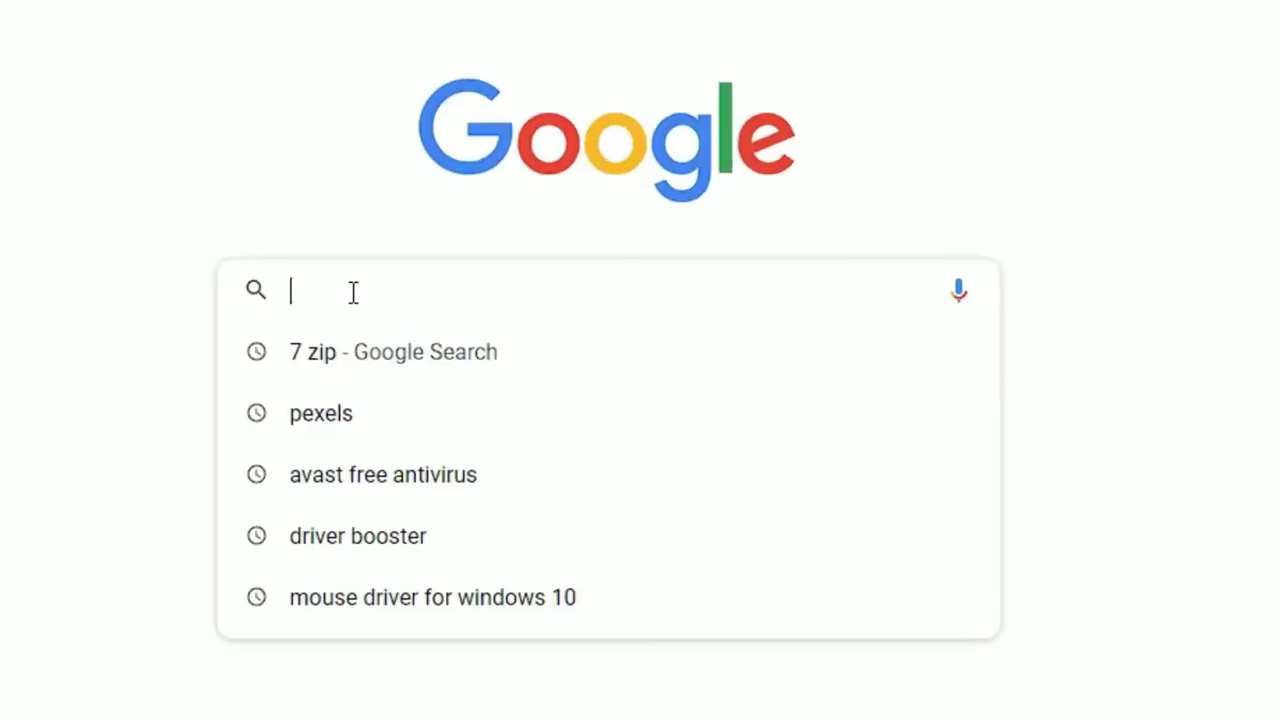
{"action": "type", "text": "aomei partition assistant"}
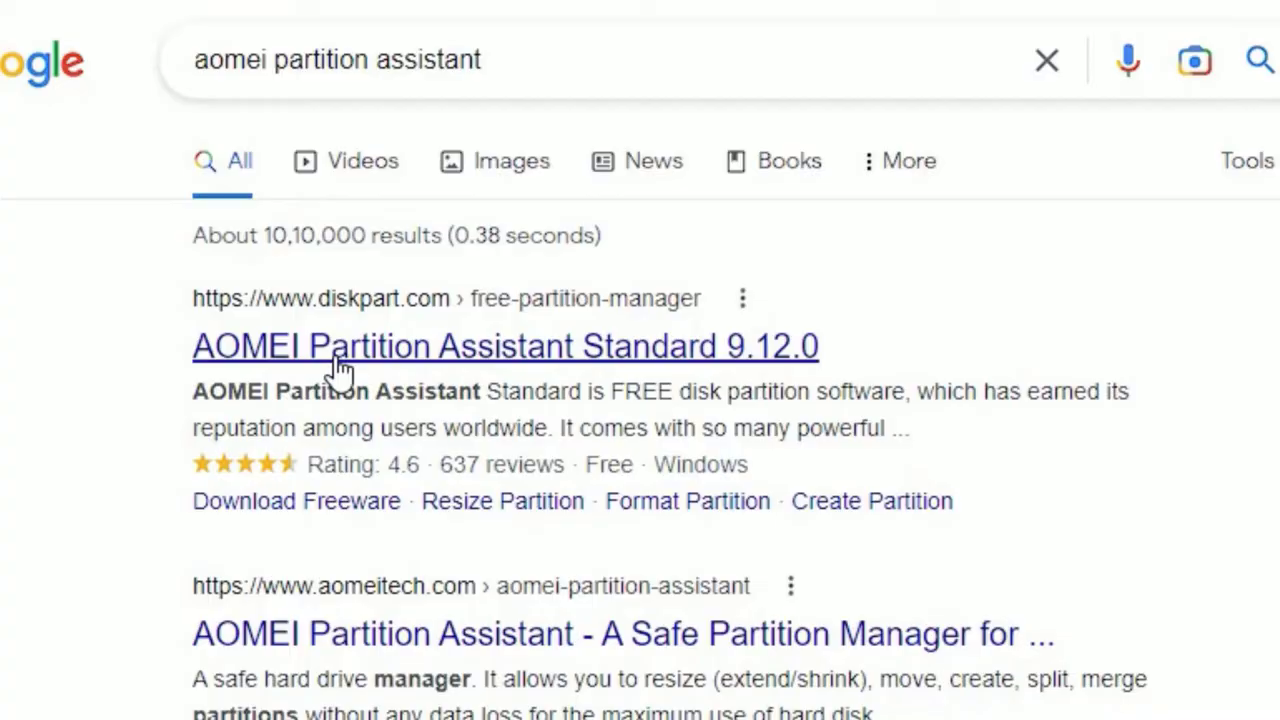
{"action": "left_click", "coordinate": [313, 335]}
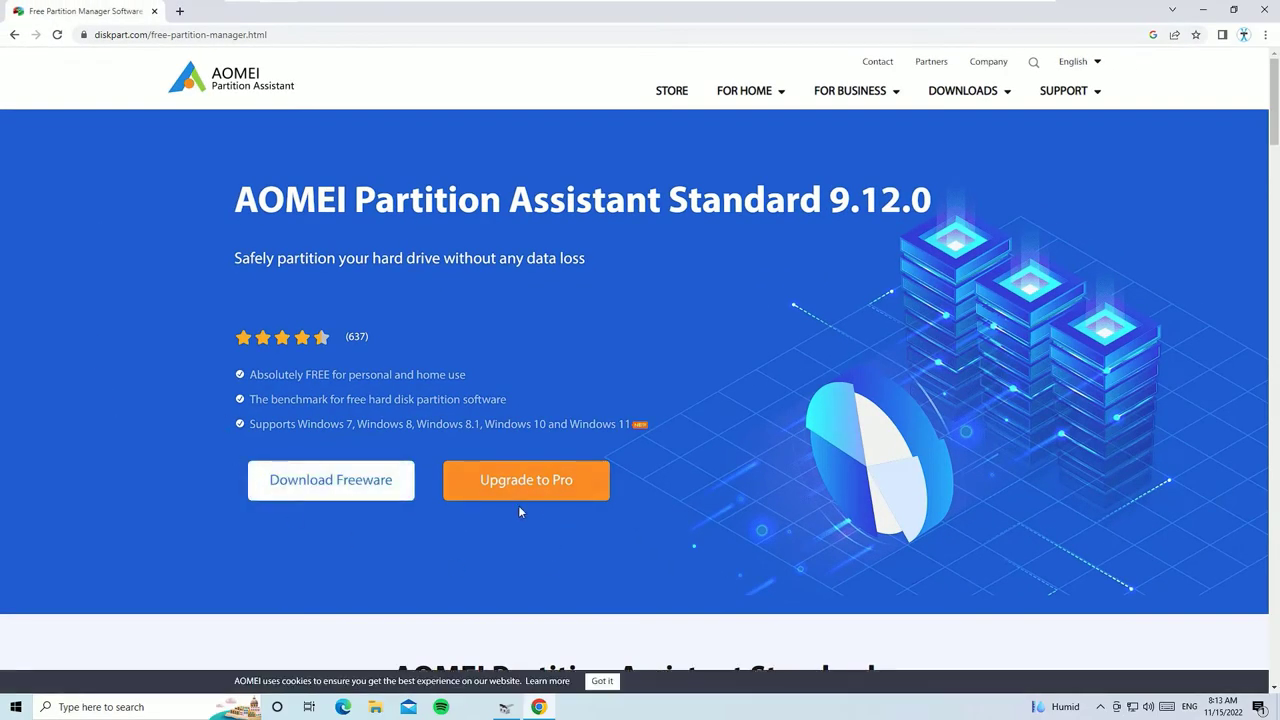
{"action": "left_click", "coordinate": [307, 484]}
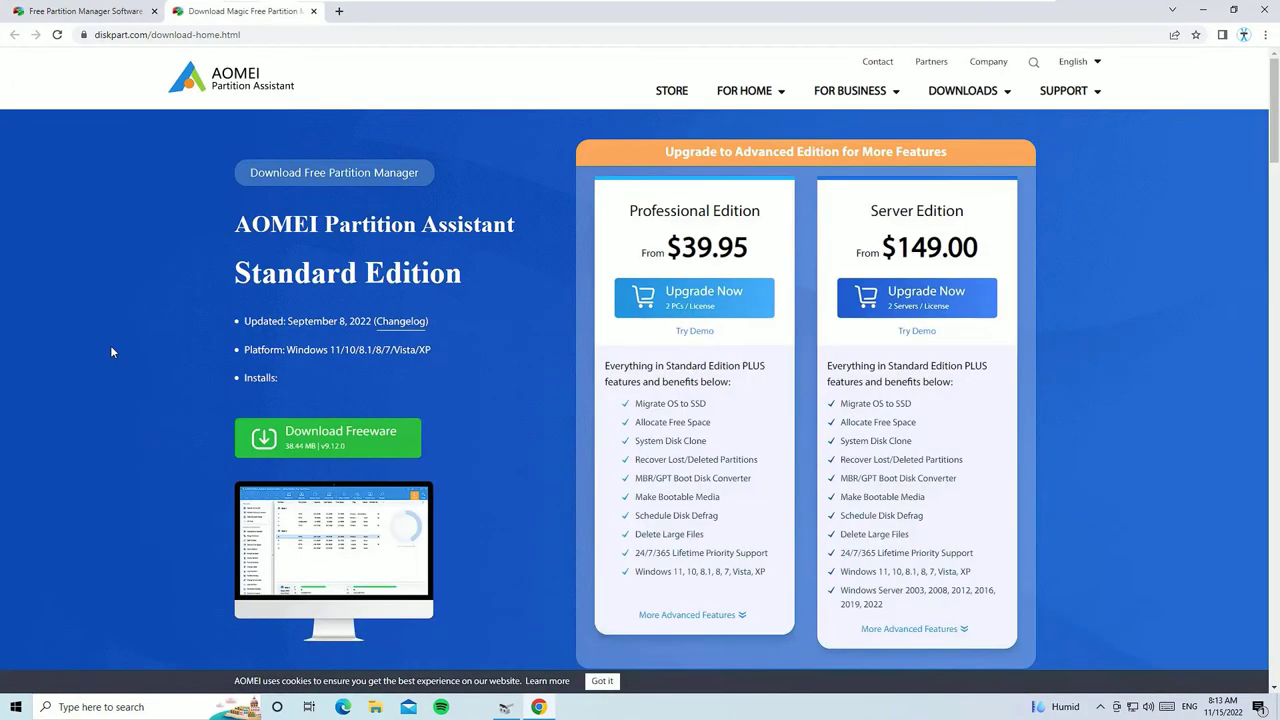
{"action": "left_click", "coordinate": [323, 443]}
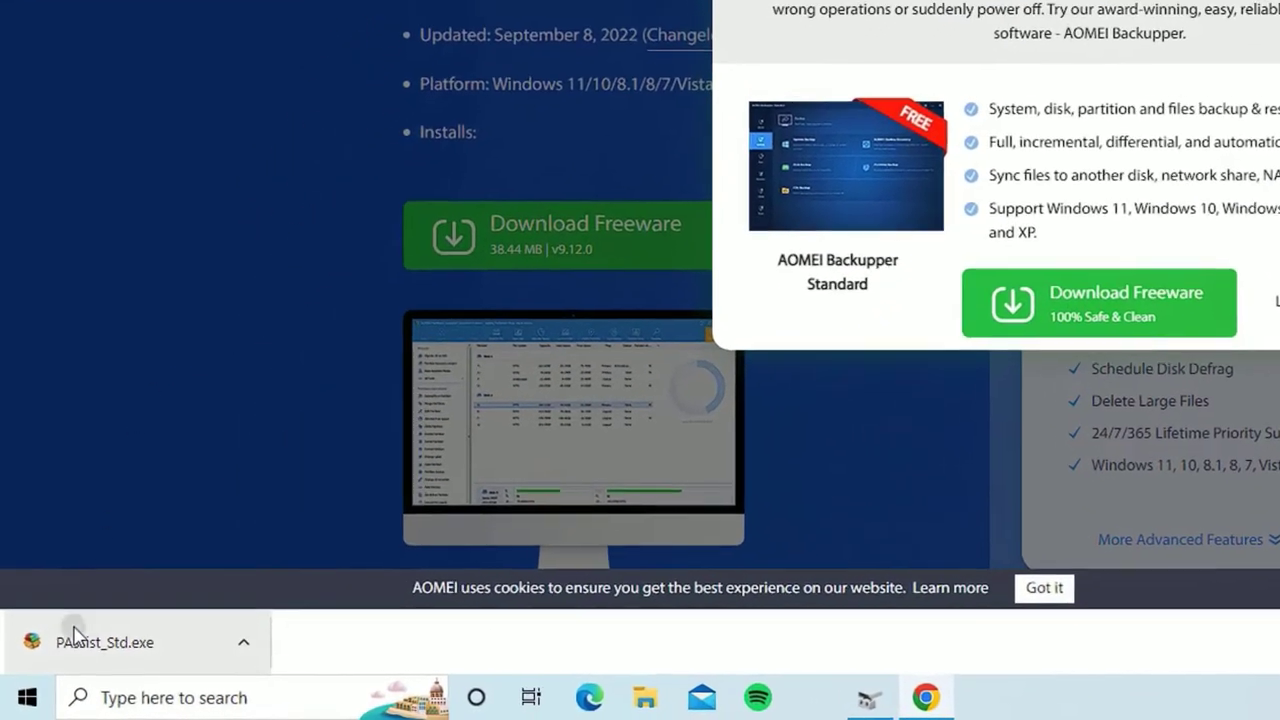
- Run PAssist_Std.exe, allow it to make changes, choose English, skip the Pro upgrade offer and install AOMEI Partition Assistant
{"action": "left_click", "coordinate": [60, 660]}
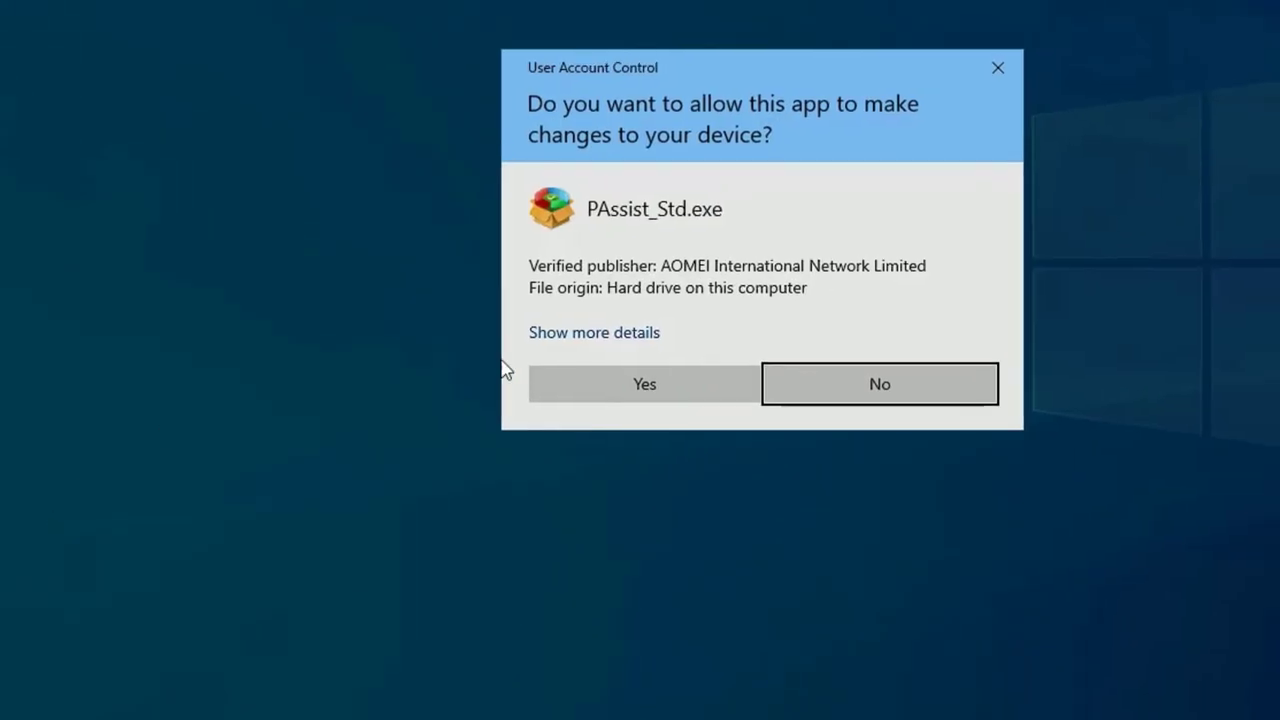
{"action": "left_click", "coordinate": [566, 403]}
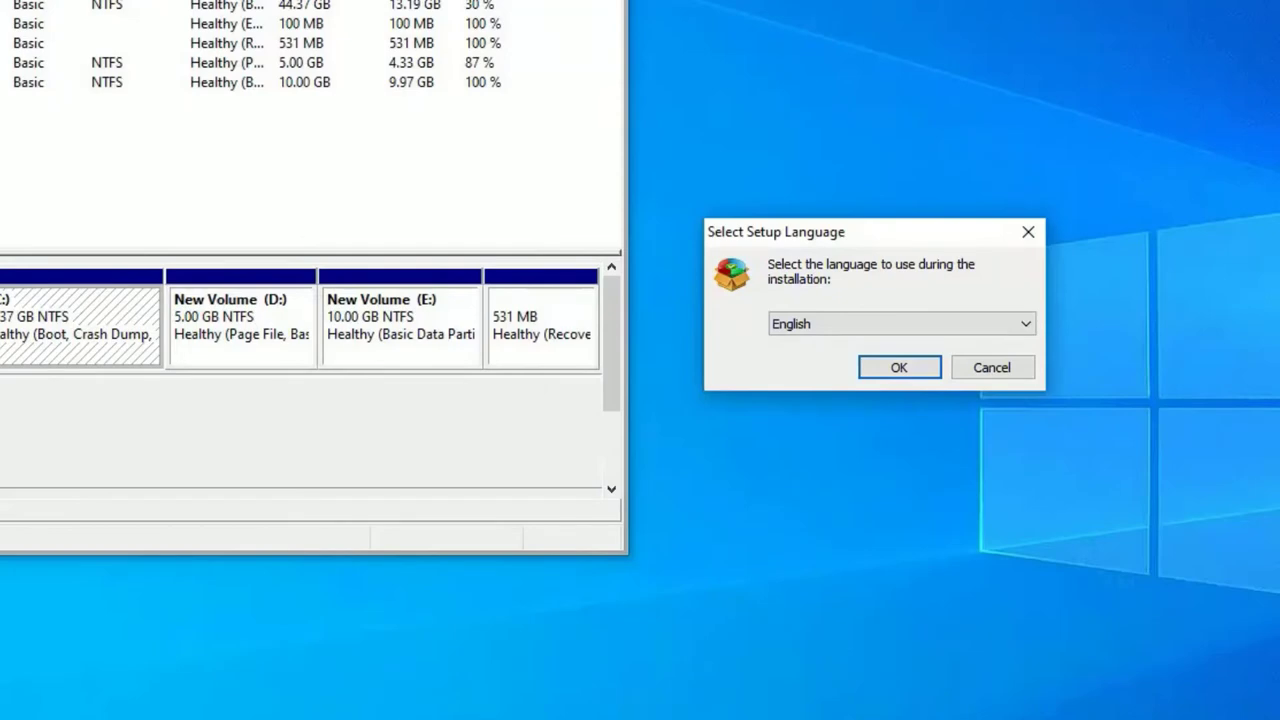
{"action": "left_click", "coordinate": [886, 368]}
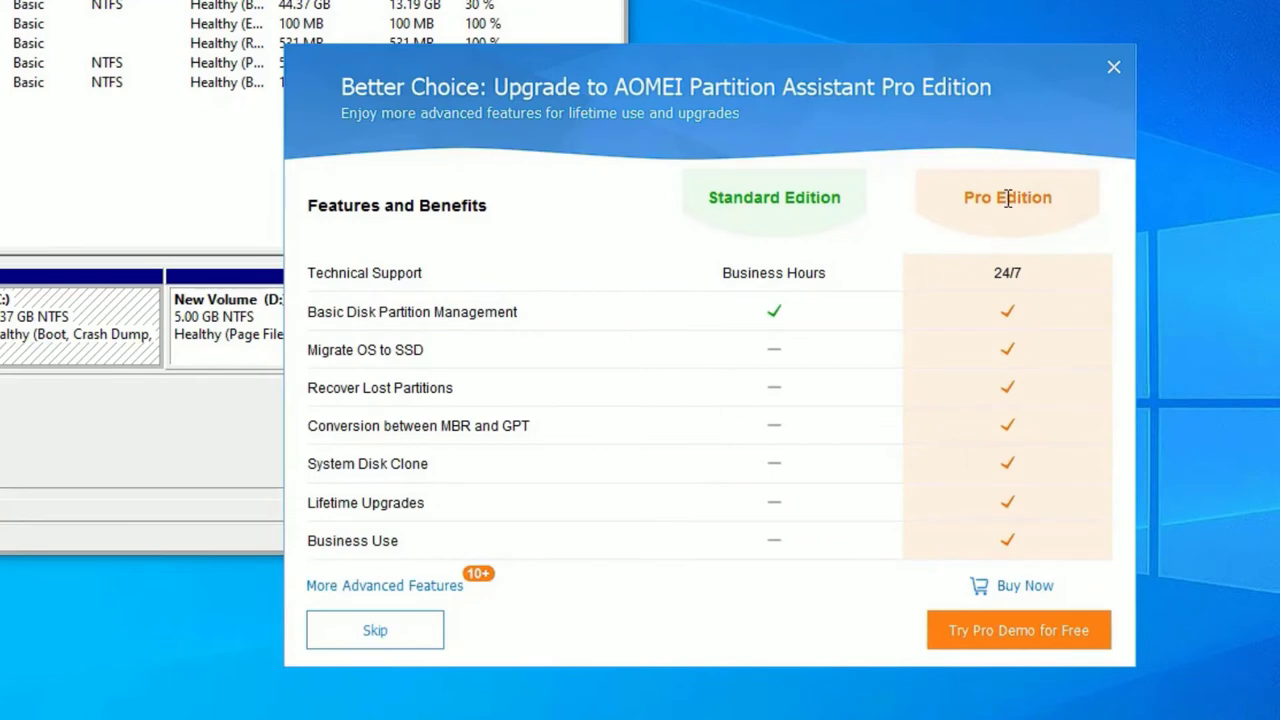
{"action": "left_click", "coordinate": [418, 633]}
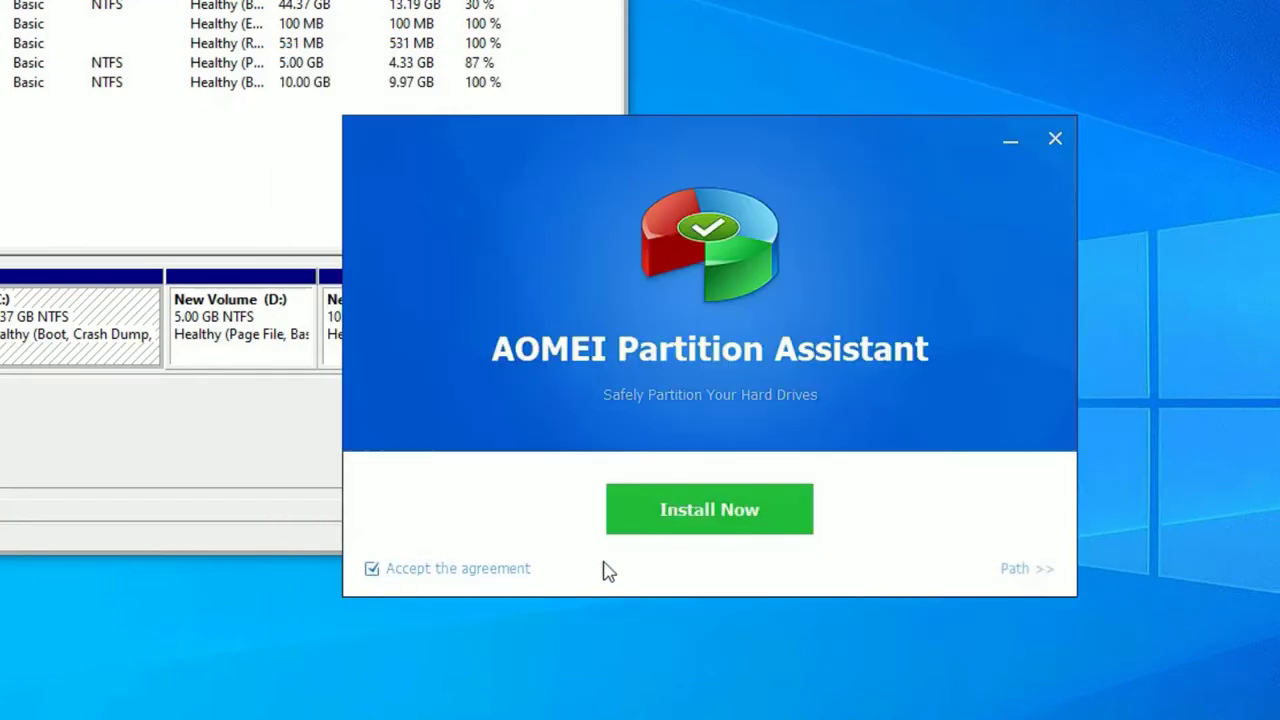
{"action": "left_click", "coordinate": [660, 515]}
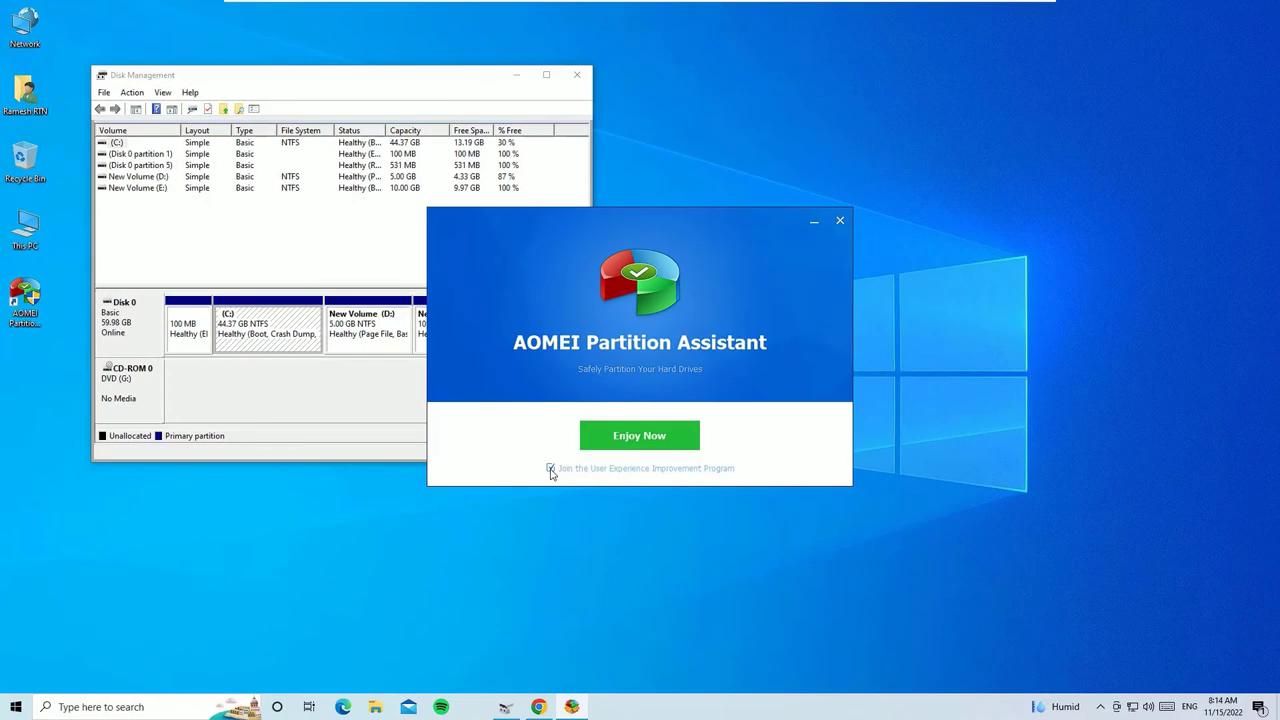
- Opt out of the User Experience Improvement Program, start AOMEI Partition Assistant and inspect the C: and D: partitions
{"action": "left_click", "coordinate": [550, 469]}
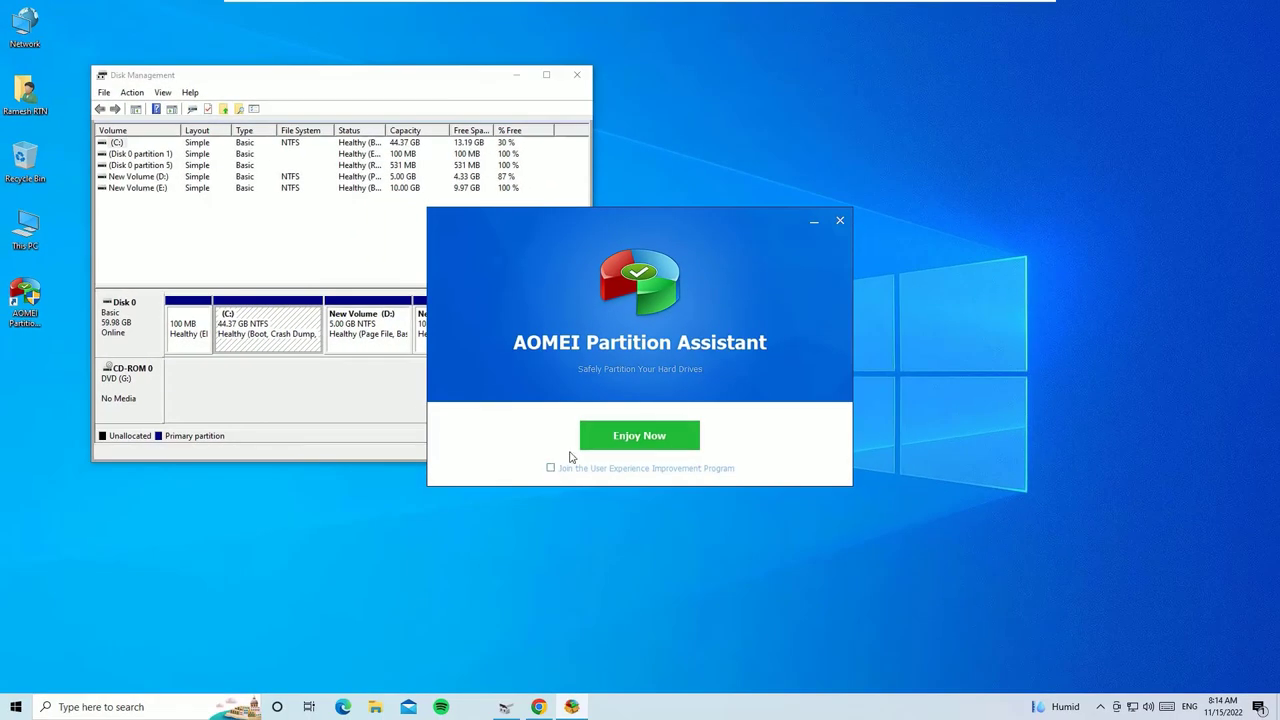
{"action": "left_click", "coordinate": [664, 436]}
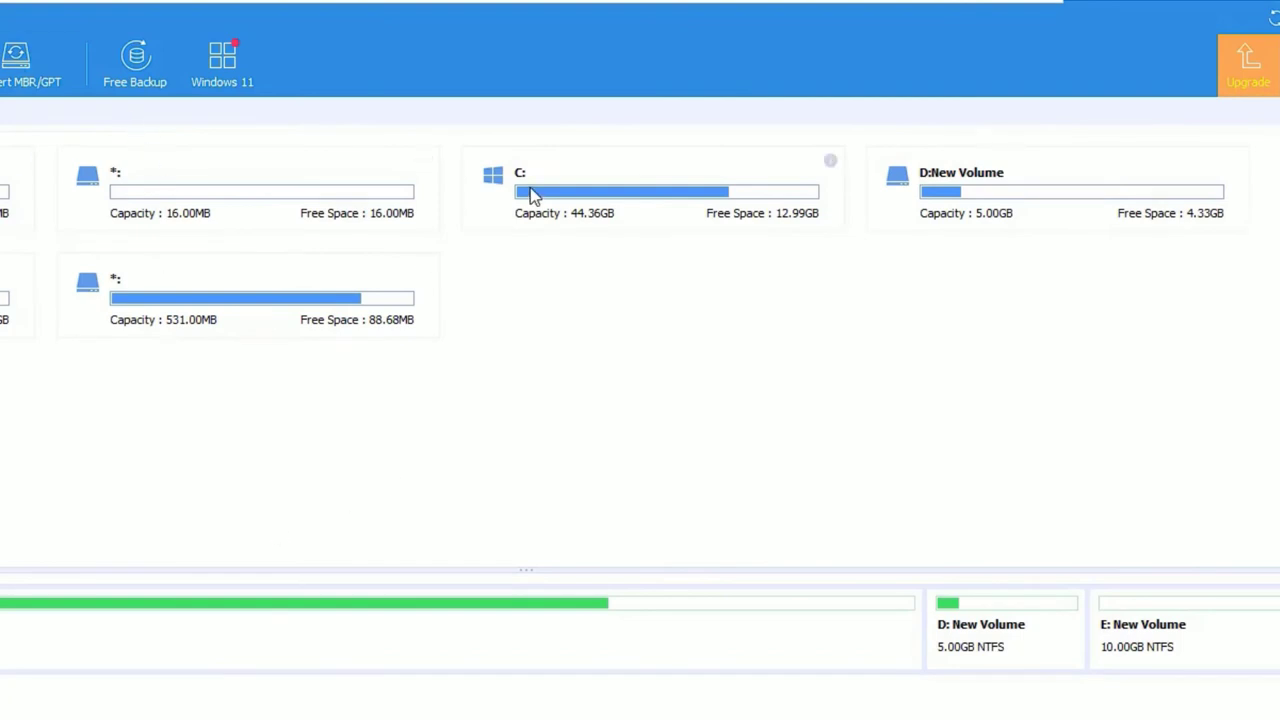
{"action": "left_click", "coordinate": [530, 187]}
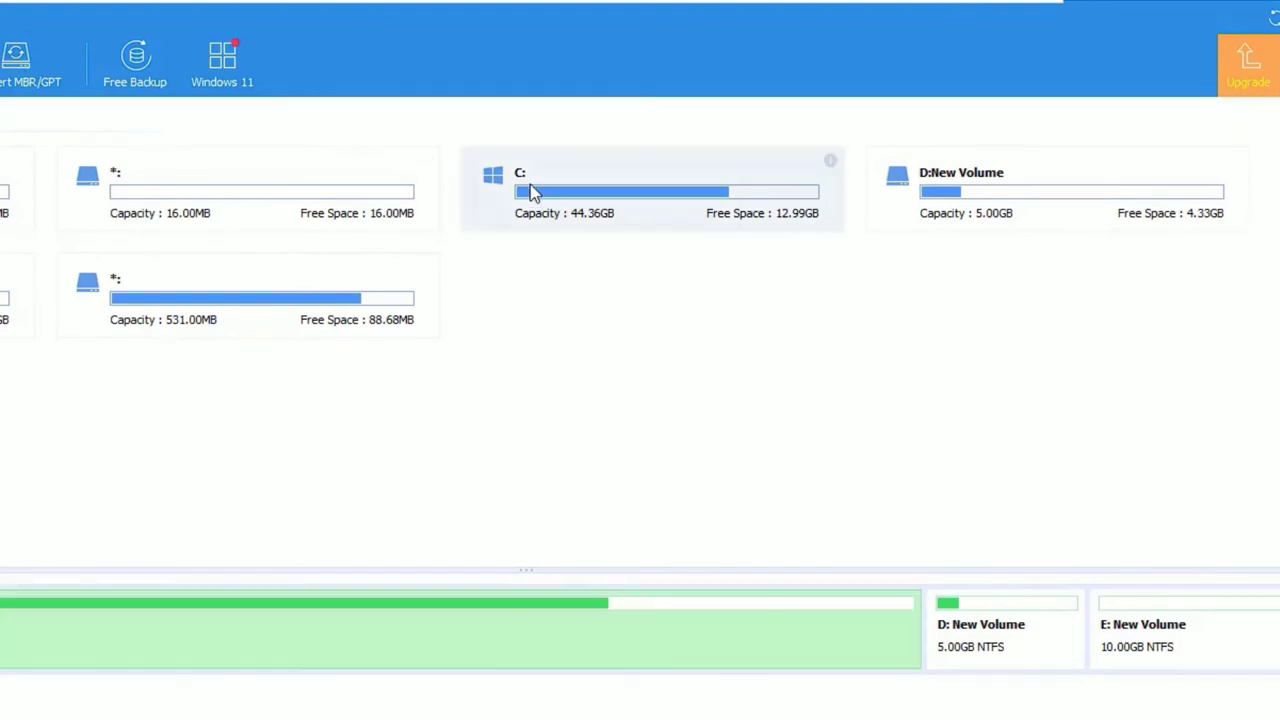
{"action": "left_click", "coordinate": [985, 218]}
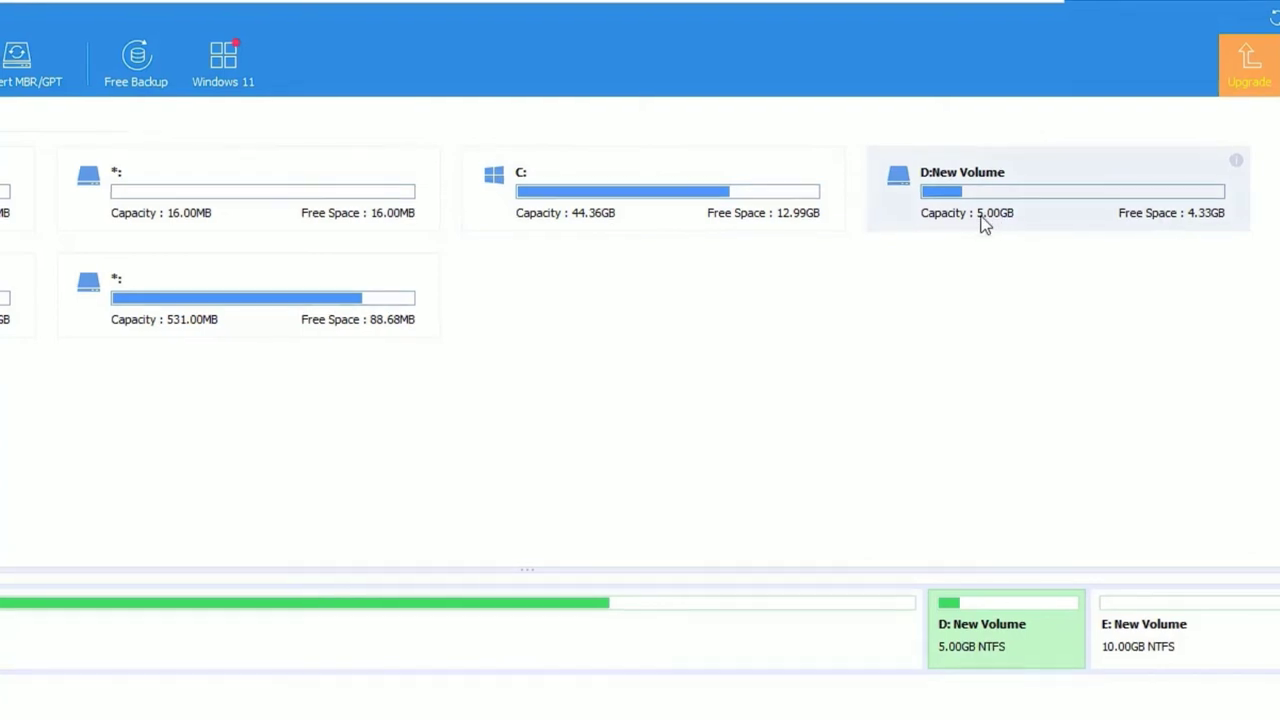
- Delete the New Volume (E:) partition in Disk Management, and reload the changed disk properties in AOMEI Partition Assistant
{"action": "left_click", "coordinate": [252, 172]}
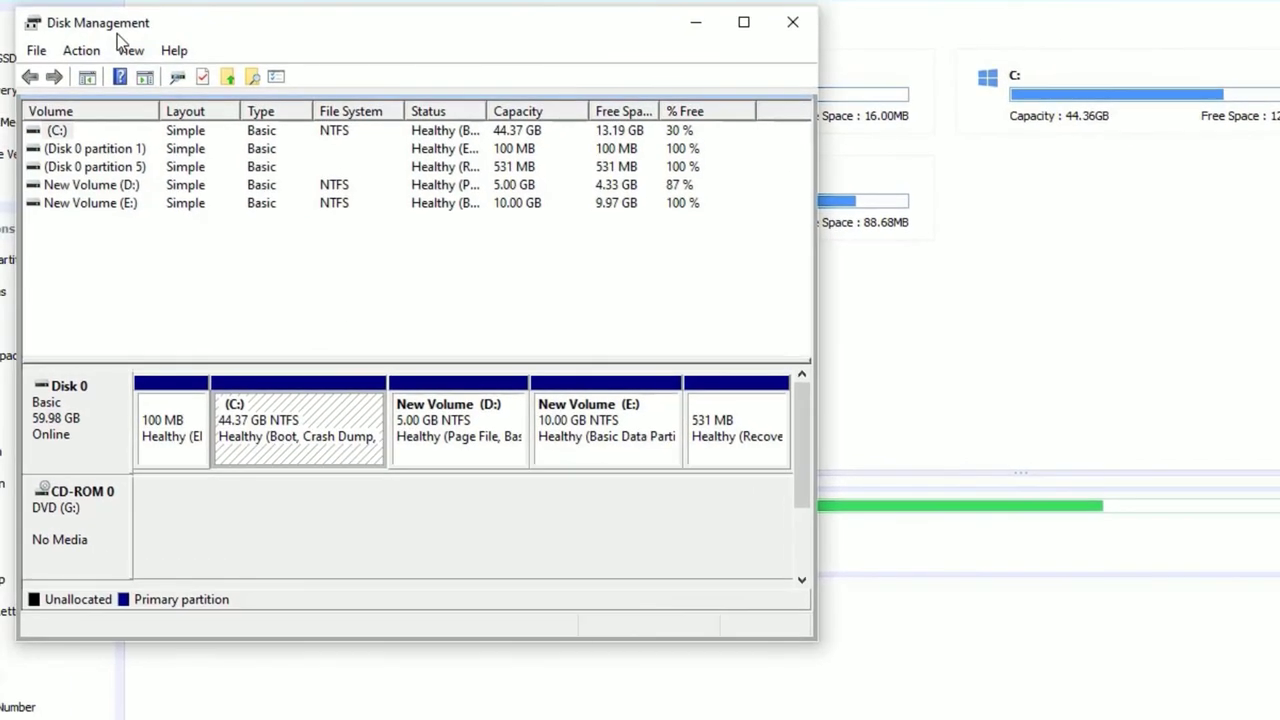
{"action": "left_click", "coordinate": [626, 437]}
{"action": "right_click", "coordinate": [626, 437]}
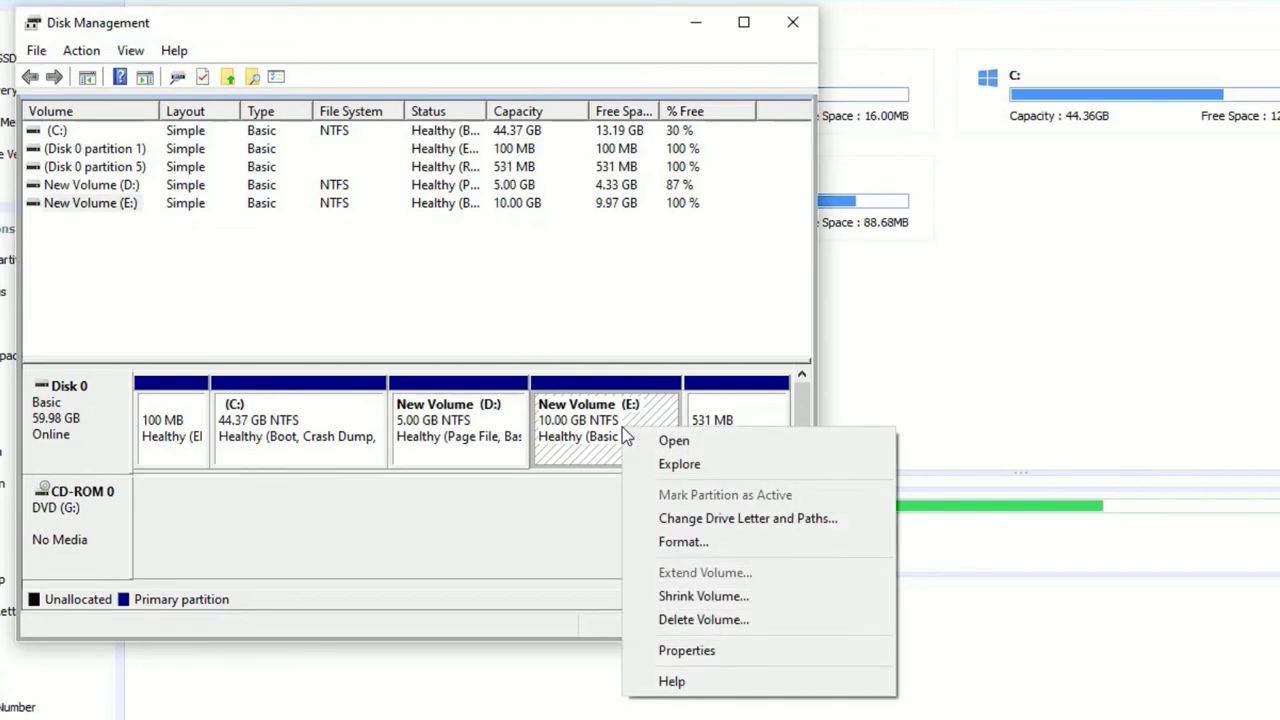
{"action": "left_click", "coordinate": [705, 629]}
{"action": "left_click", "coordinate": [966, 550]}
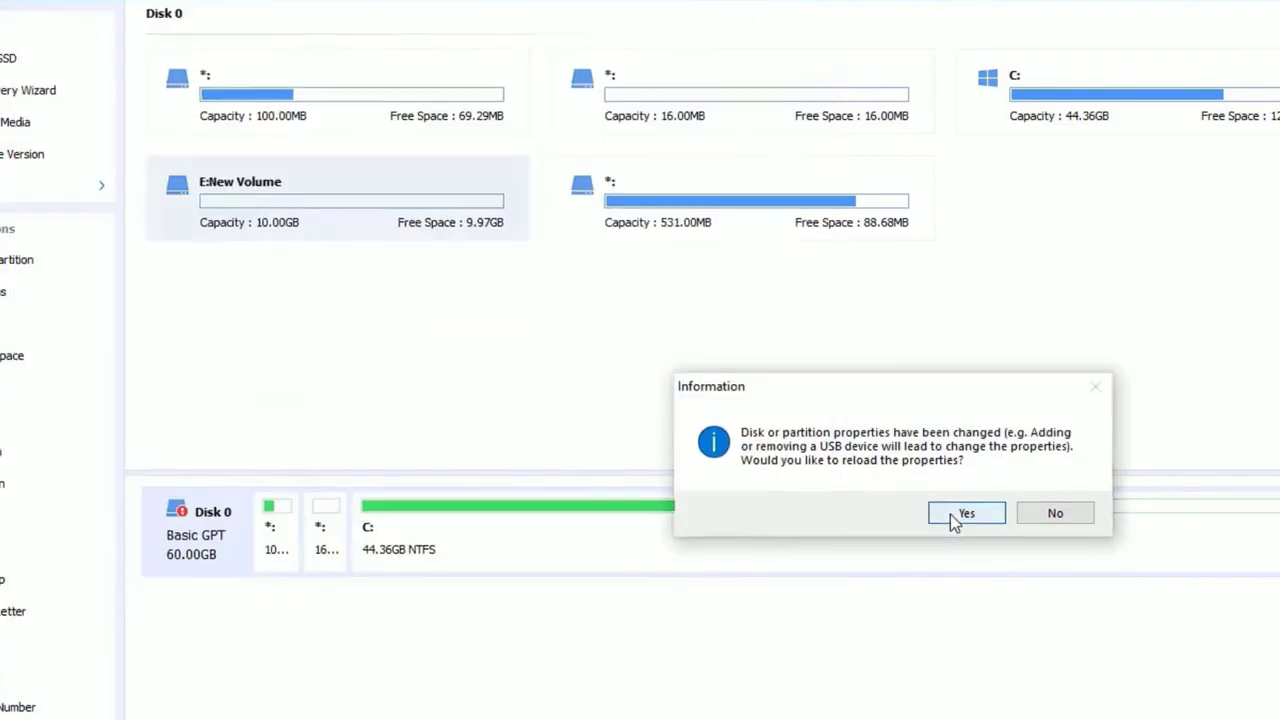
{"action": "left_click", "coordinate": [957, 515]}
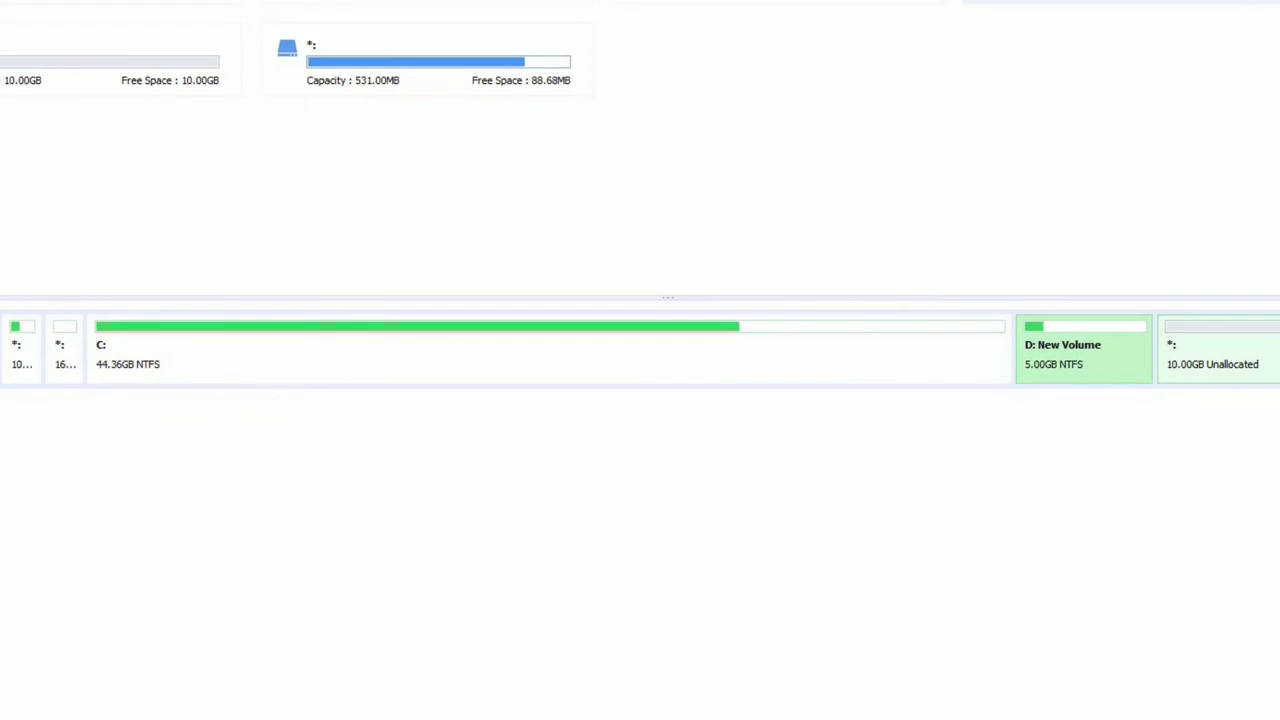
- Merge the 10.00 GB of unallocated space on Disk 0 into the C: partition
{"action": "left_click", "coordinate": [1265, 345]}
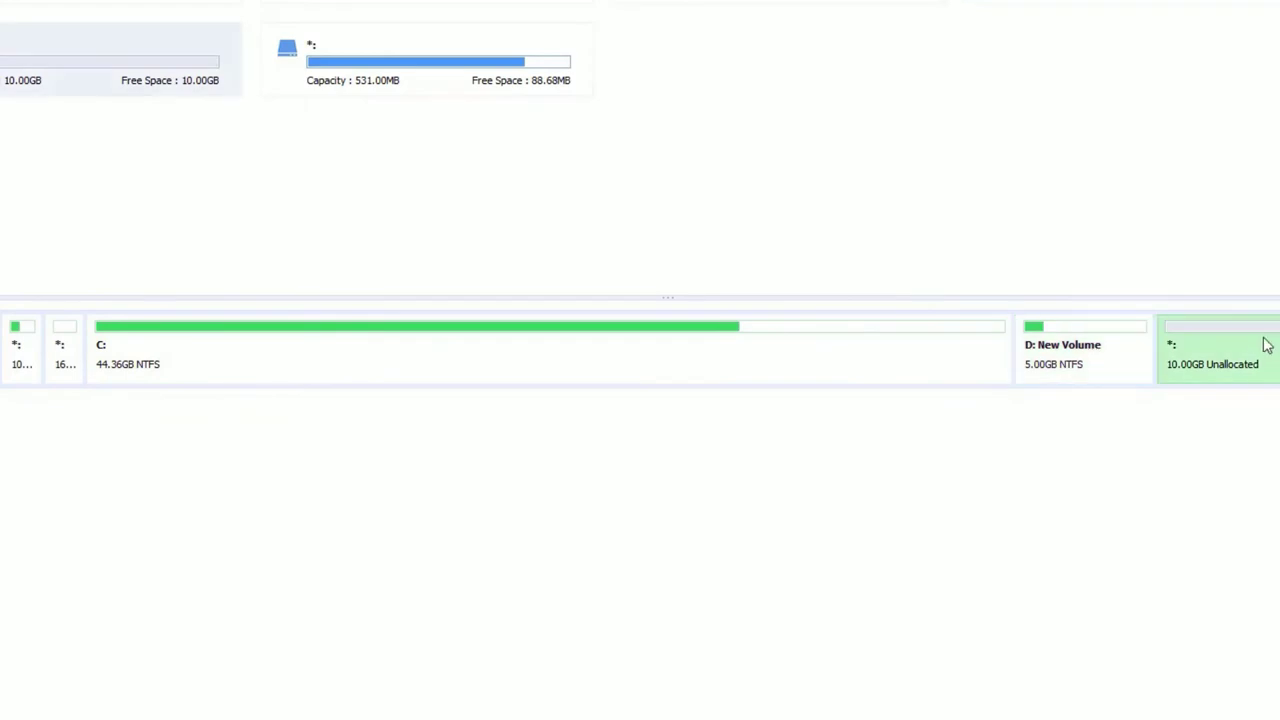
{"action": "right_click", "coordinate": [427, 363]}
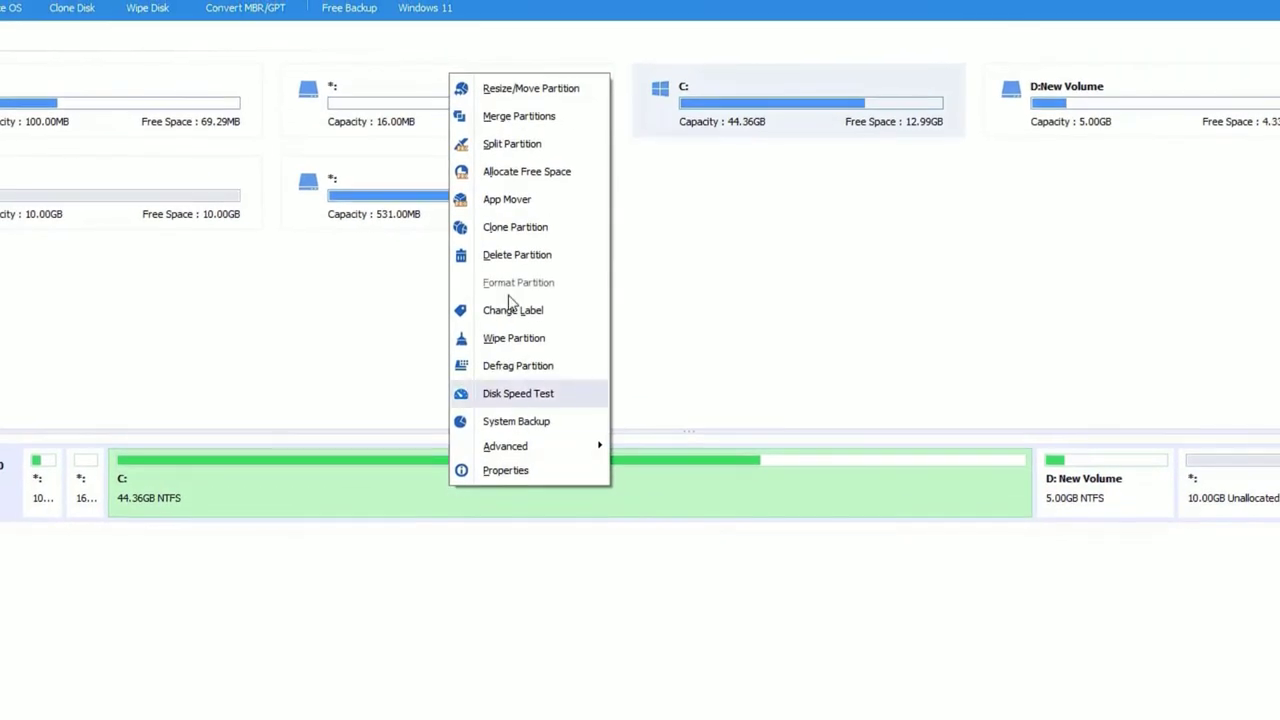
{"action": "left_click", "coordinate": [532, 124]}
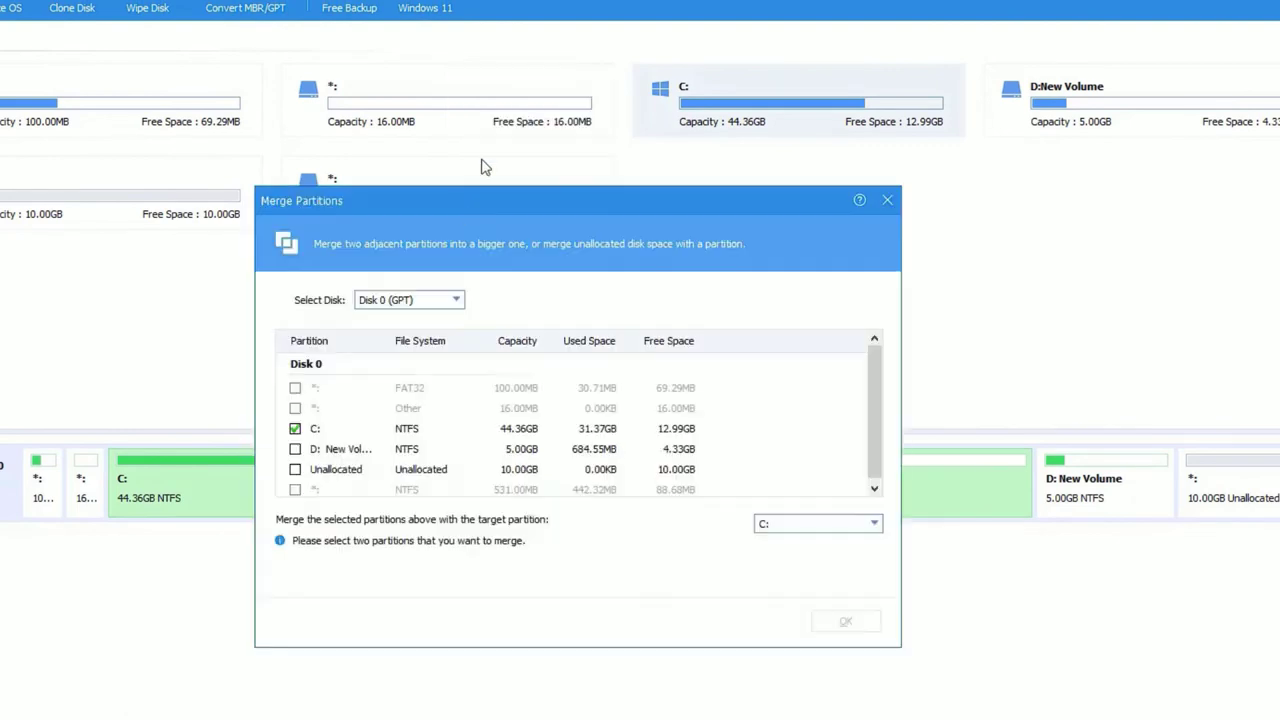
{"action": "left_click", "coordinate": [296, 471]}
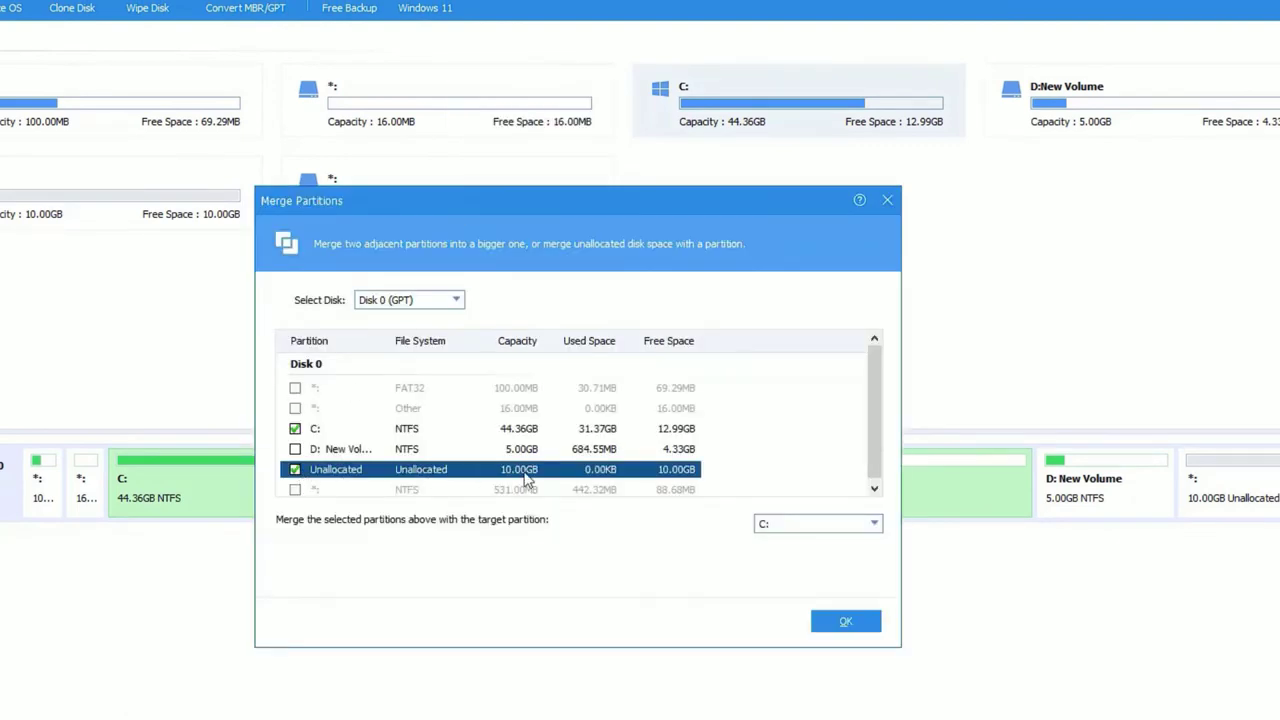
{"action": "left_click", "coordinate": [845, 621]}
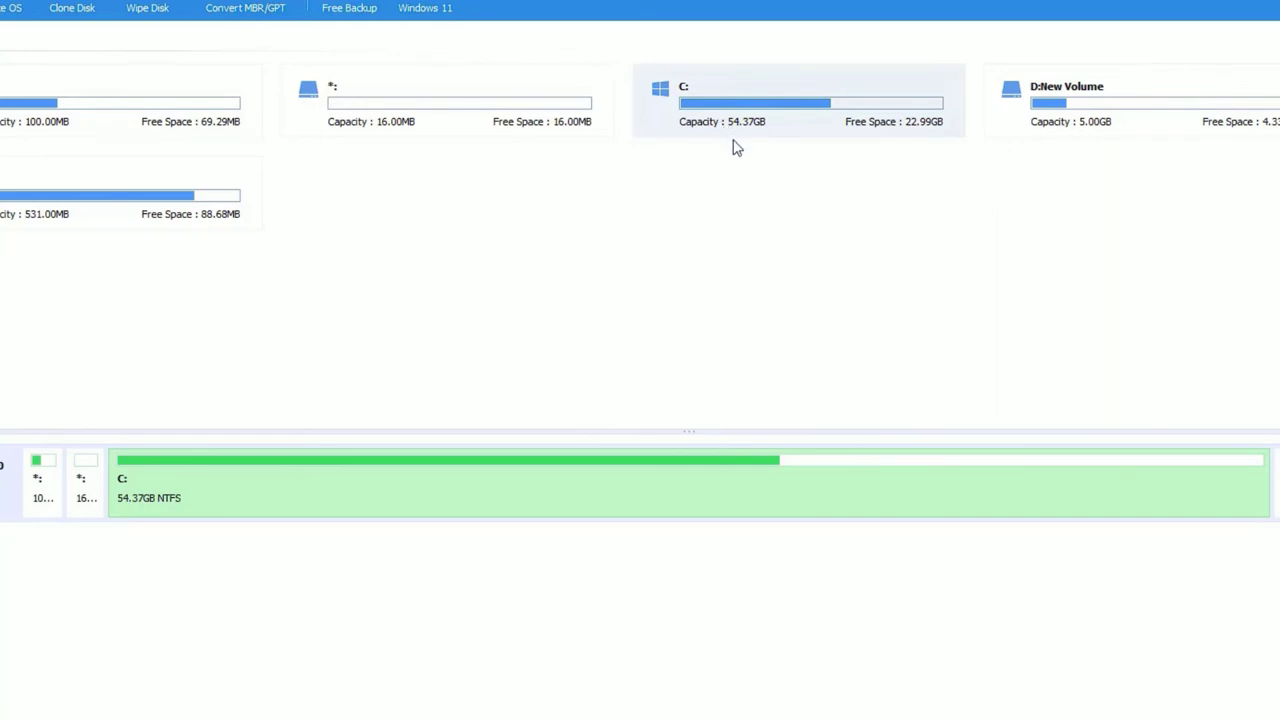
- Review the pending layout of Disk 0, examining the D:, C: and small system partitions
{"action": "left_click", "coordinate": [1084, 127]}
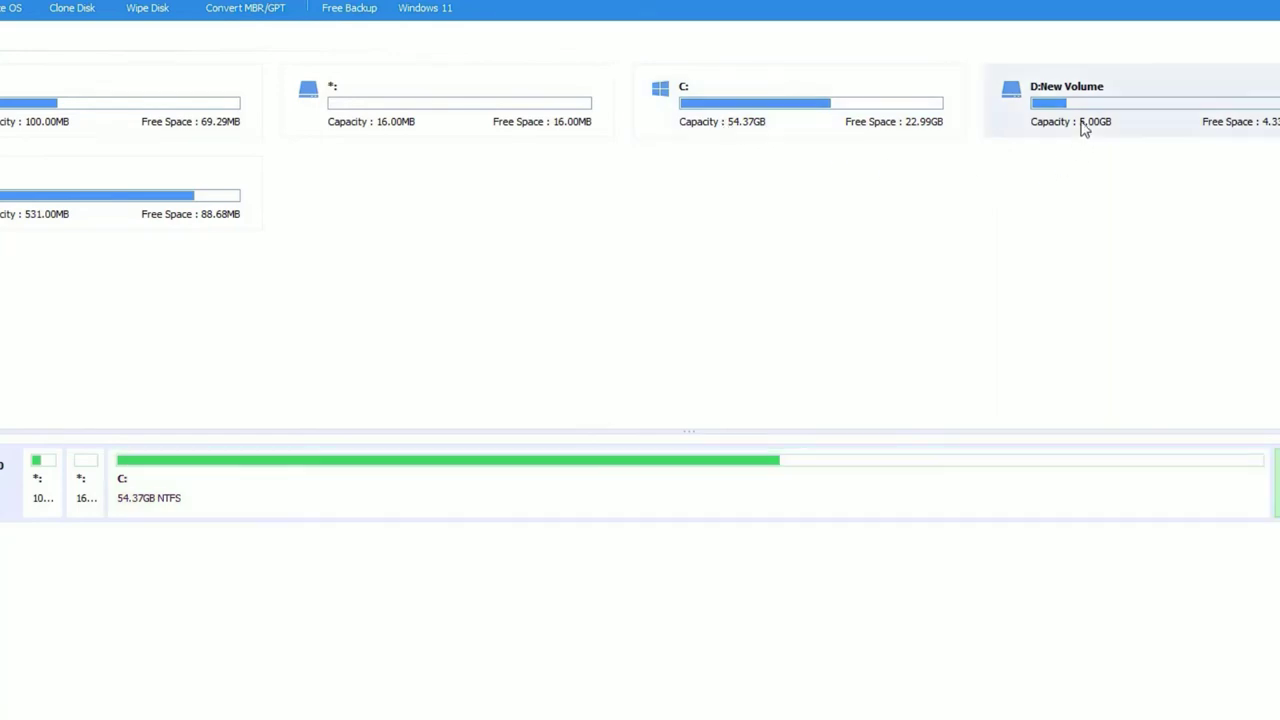
{"action": "left_click", "coordinate": [103, 217]}
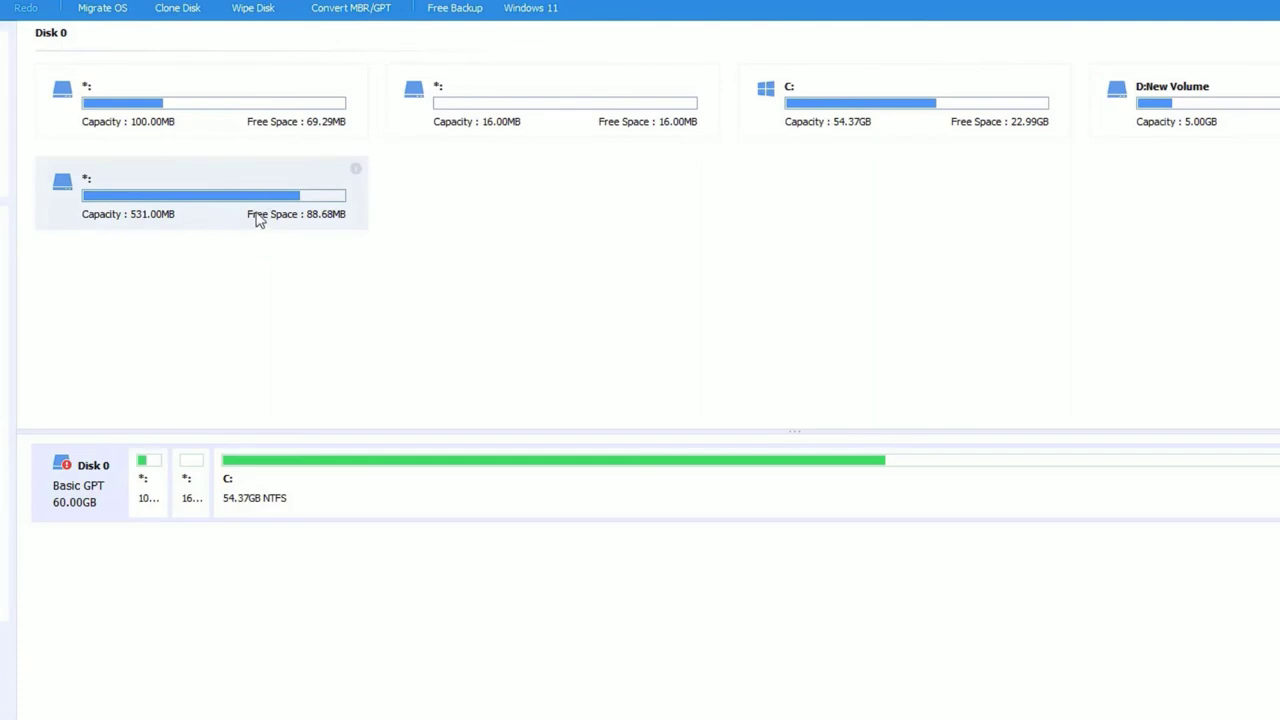
{"action": "left_click", "coordinate": [600, 490]}
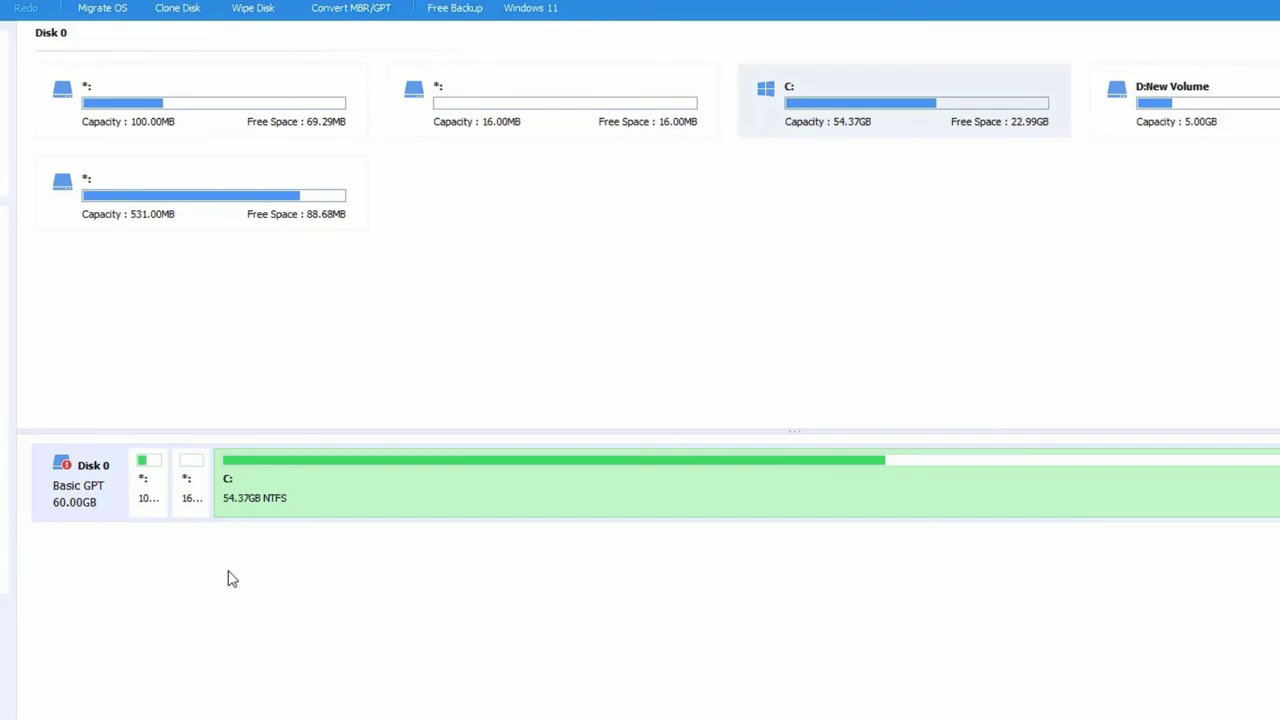
{"action": "left_click", "coordinate": [155, 501]}
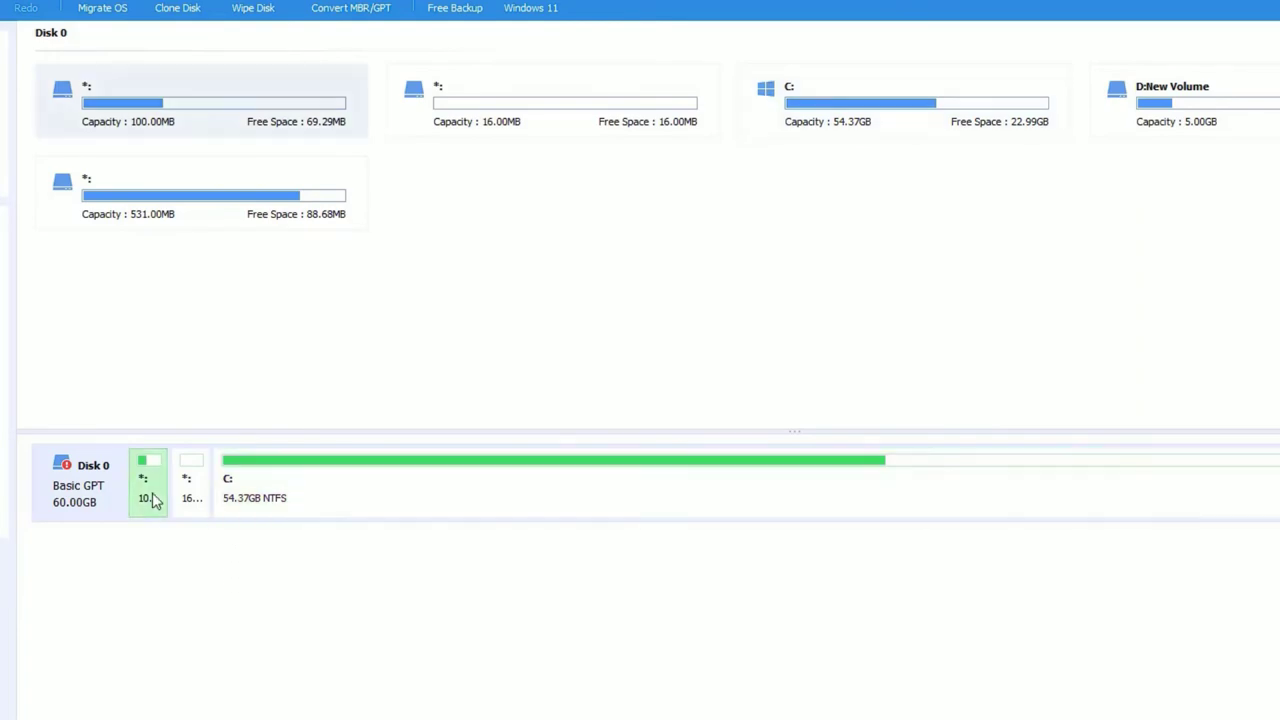
{"action": "left_click", "coordinate": [202, 490]}
{"action": "left_click", "coordinate": [220, 516]}
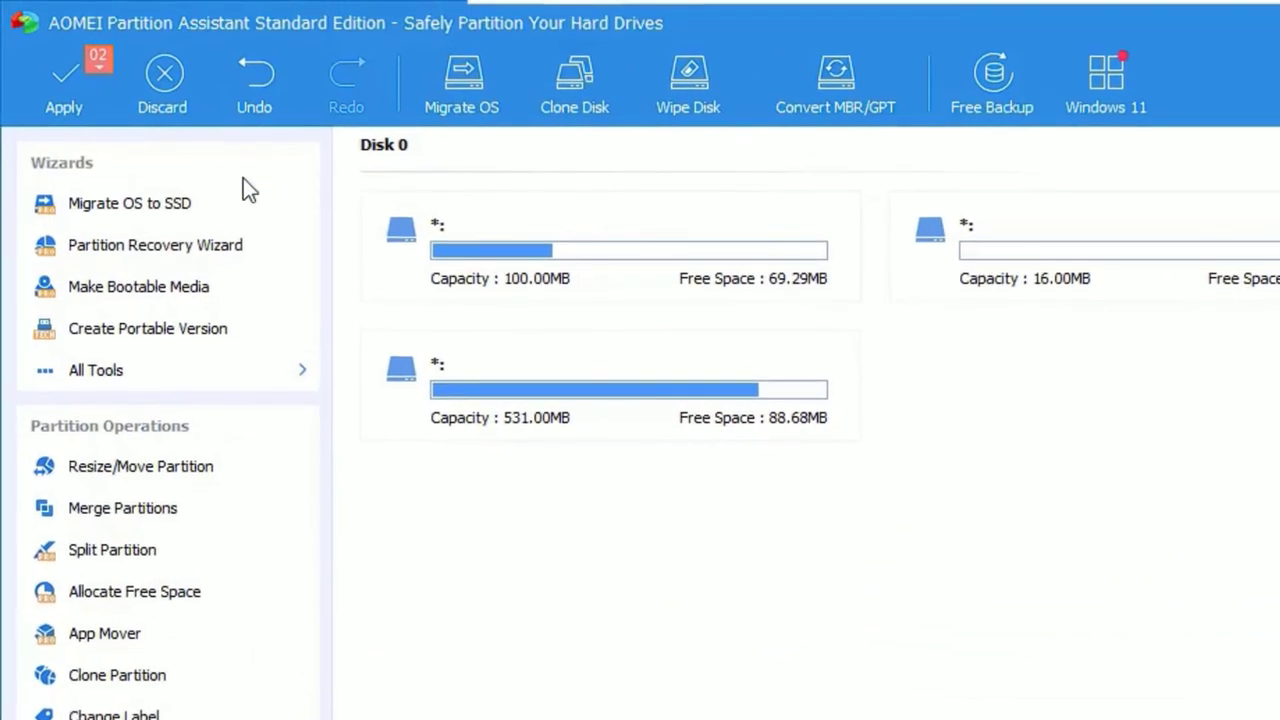
- Apply the pending move and resize operations with the partition check enabled, using Windows PE mode, and restart the computer on completion
{"action": "left_click", "coordinate": [0, 72]}
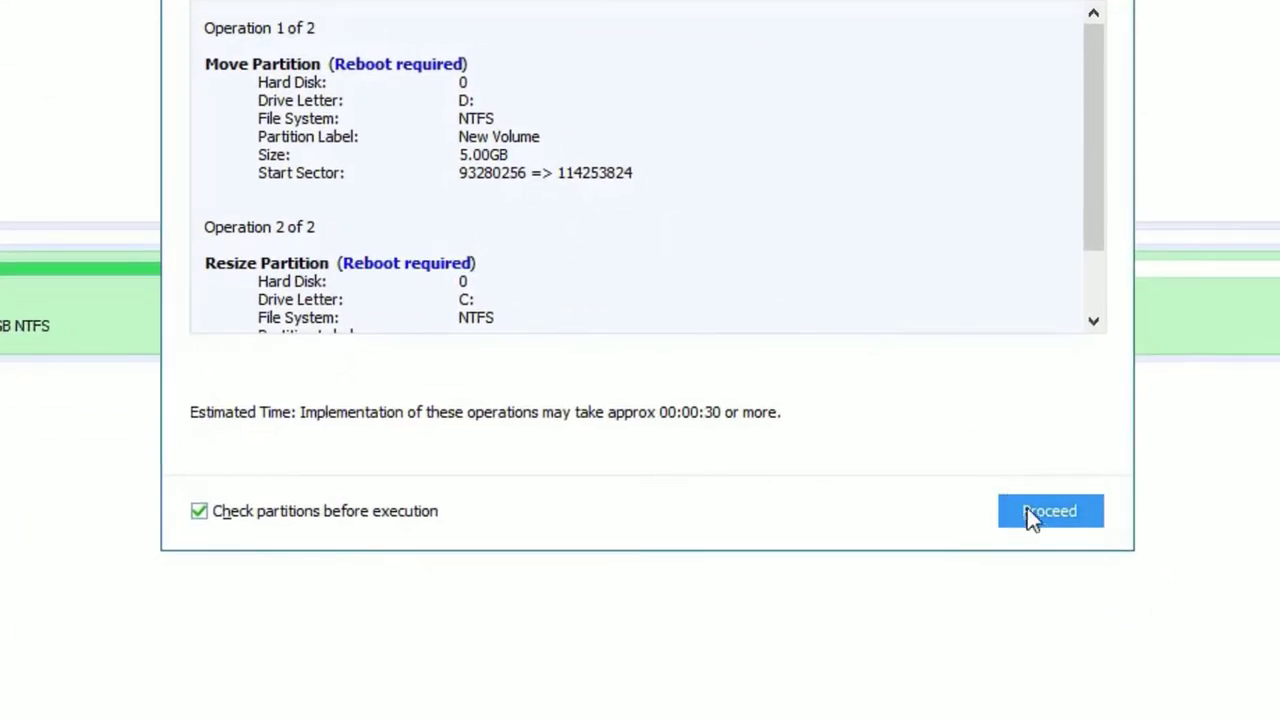
{"action": "left_click", "coordinate": [1037, 524]}
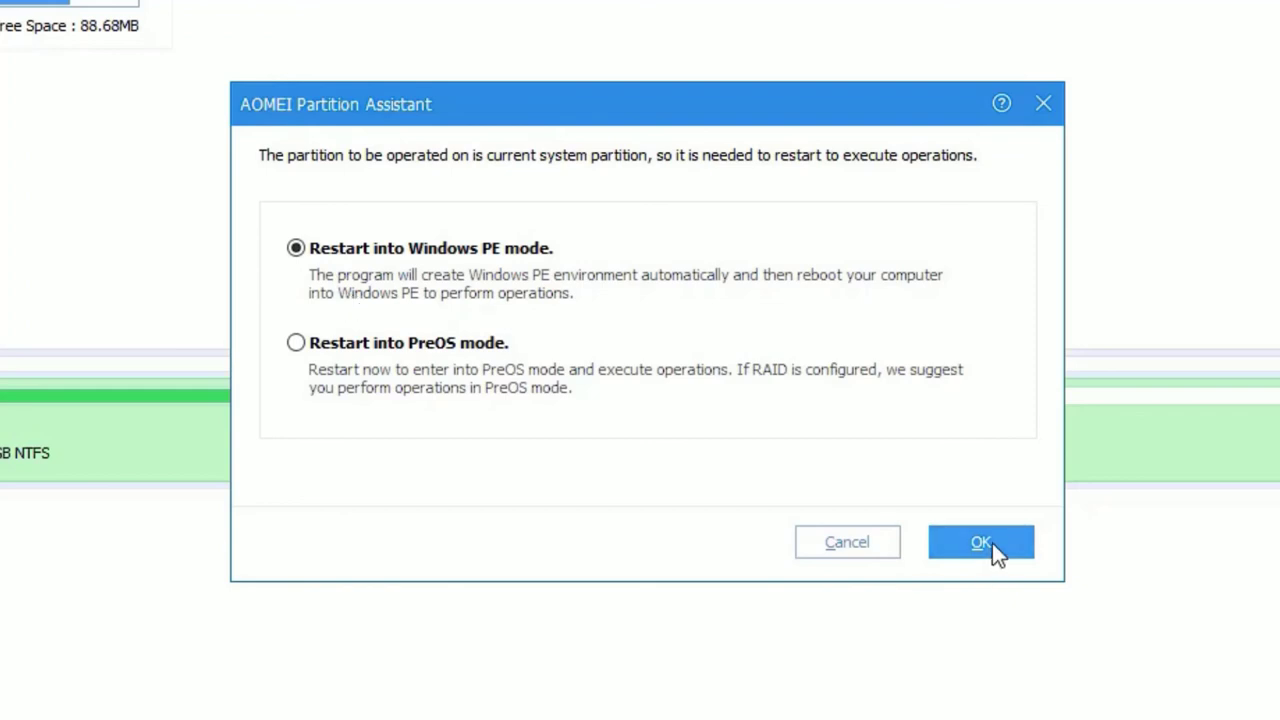
{"action": "left_click", "coordinate": [992, 543]}
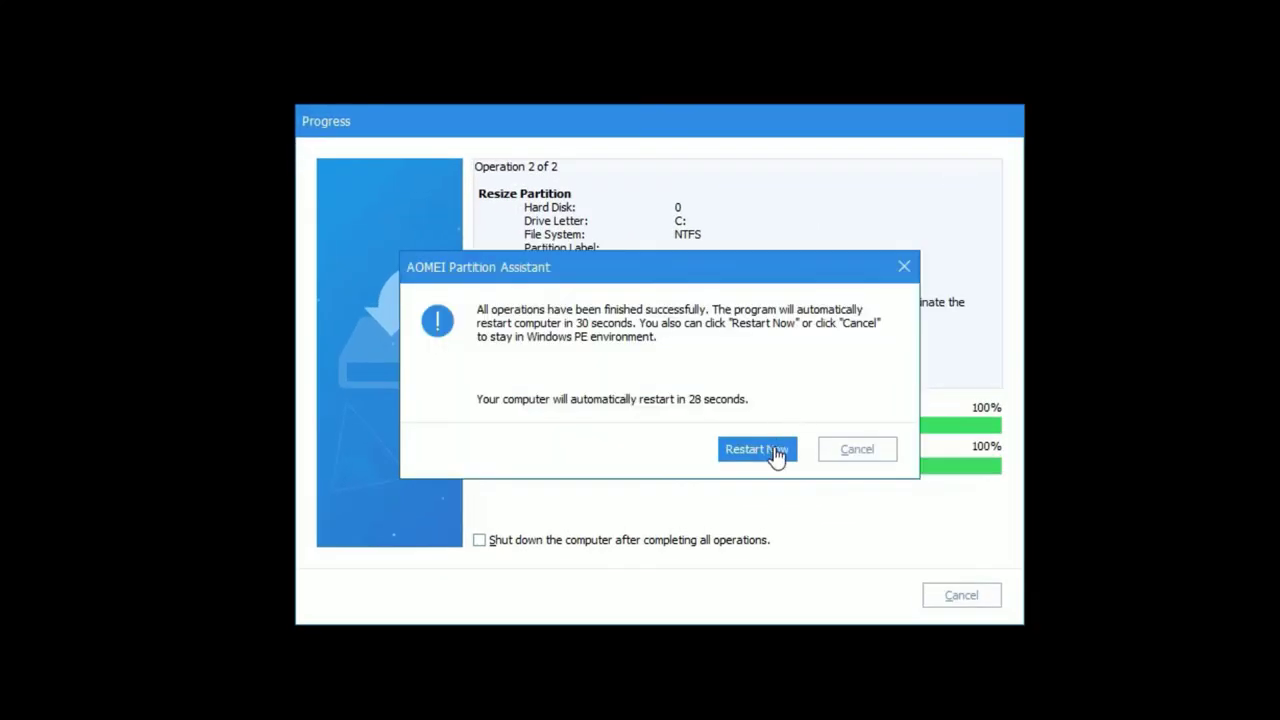
{"action": "left_click", "coordinate": [777, 452]}
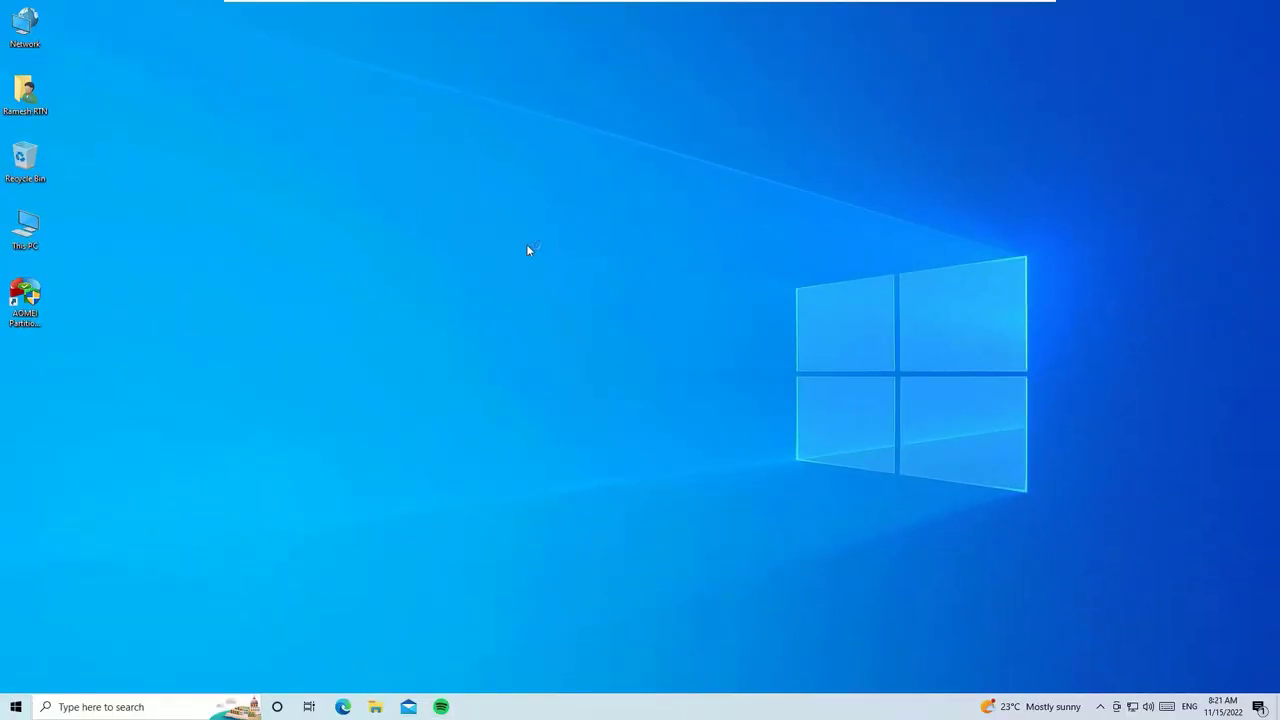
- Open This PC and check the capacity and free space of the C: and D: drives
{"action": "double_click", "coordinate": [40, 232]}
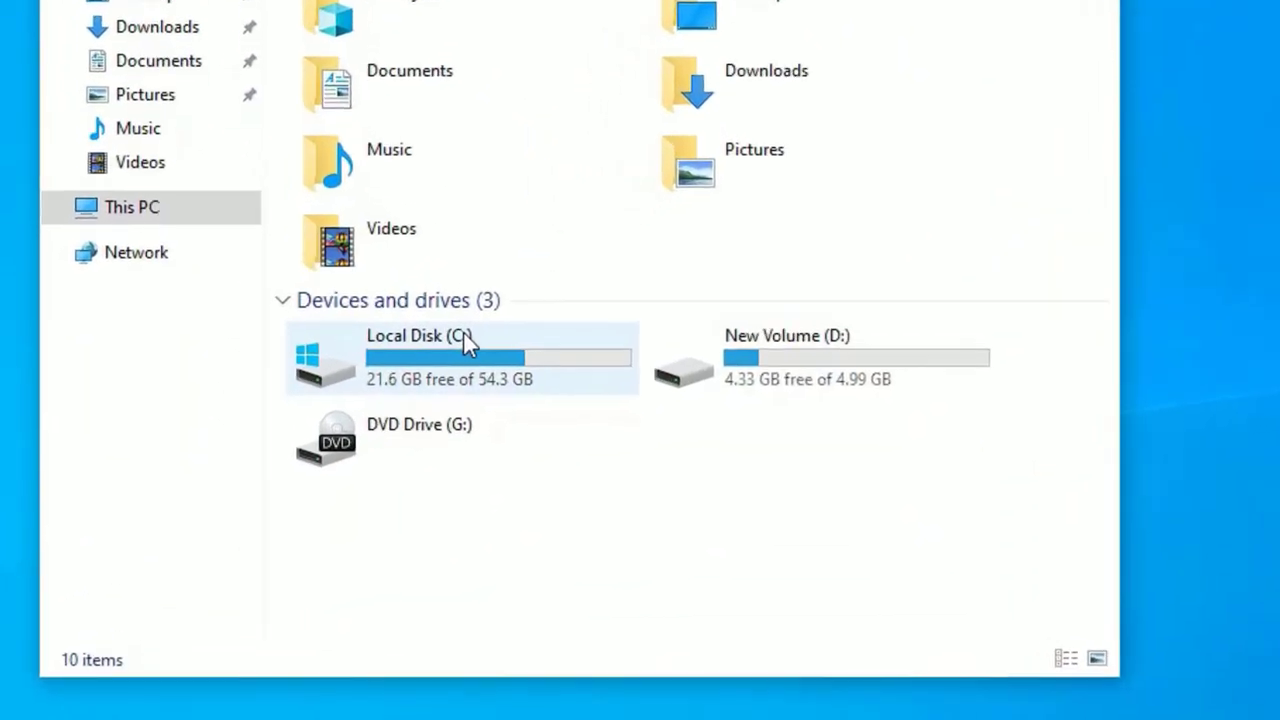
{"action": "left_click", "coordinate": [520, 390]}
{"action": "left_click", "coordinate": [745, 514]}
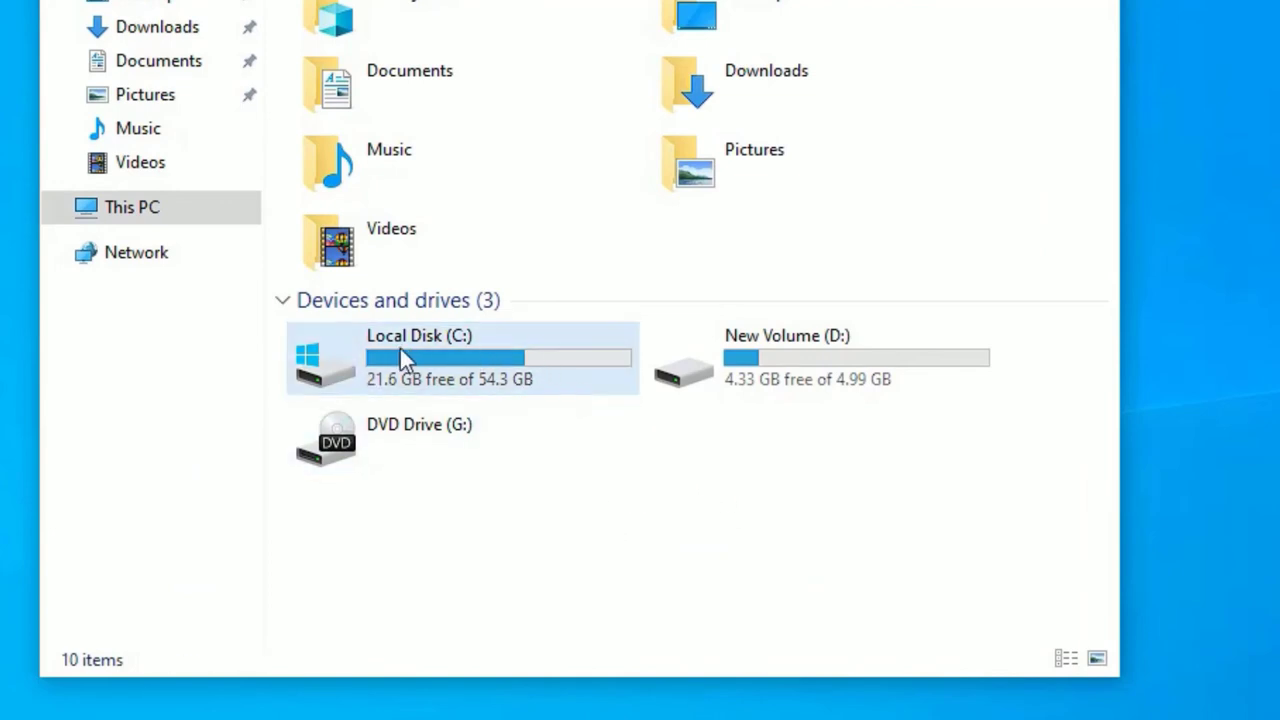
{"action": "left_click", "coordinate": [469, 340]}
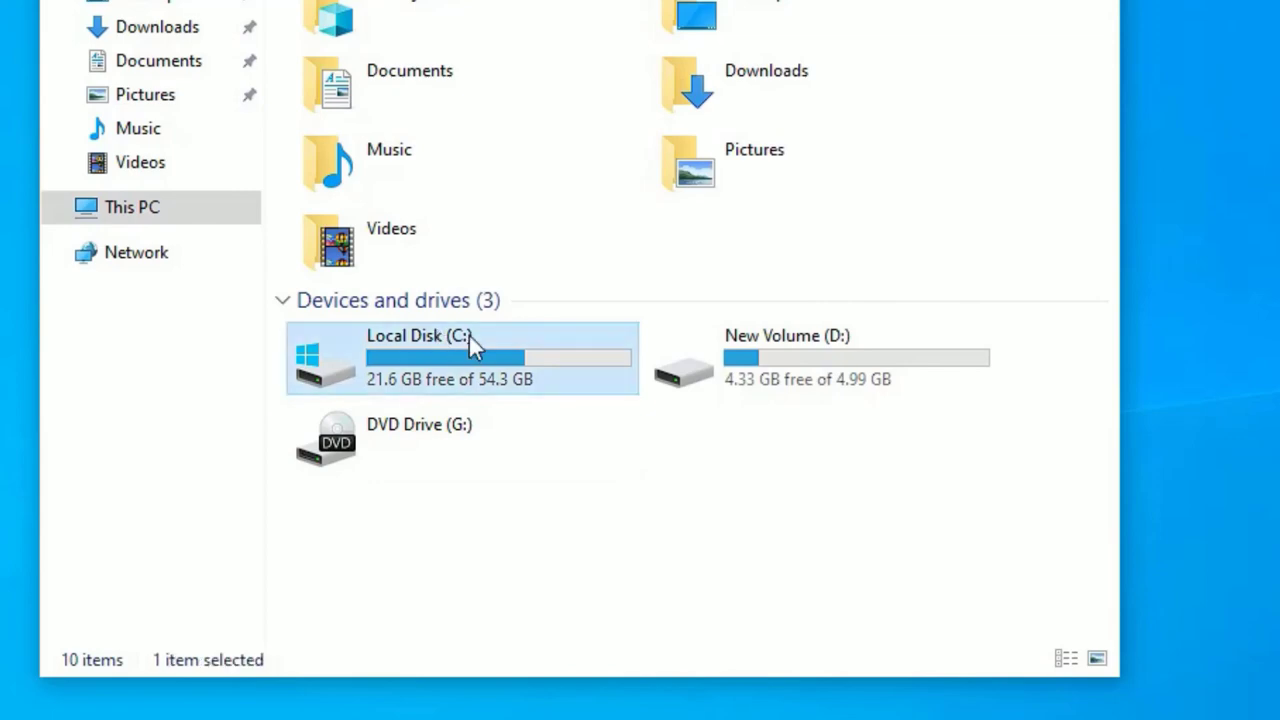
{"action": "left_click", "coordinate": [858, 382]}
{"action": "left_click", "coordinate": [865, 418]}
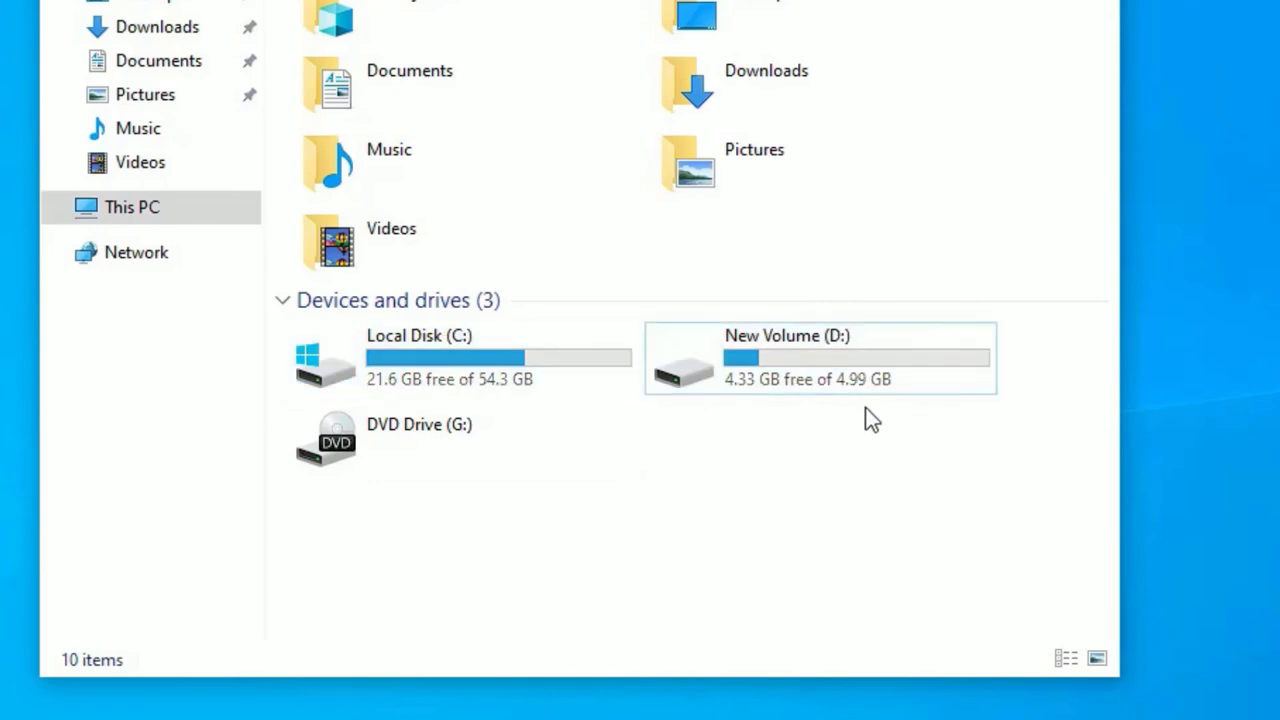